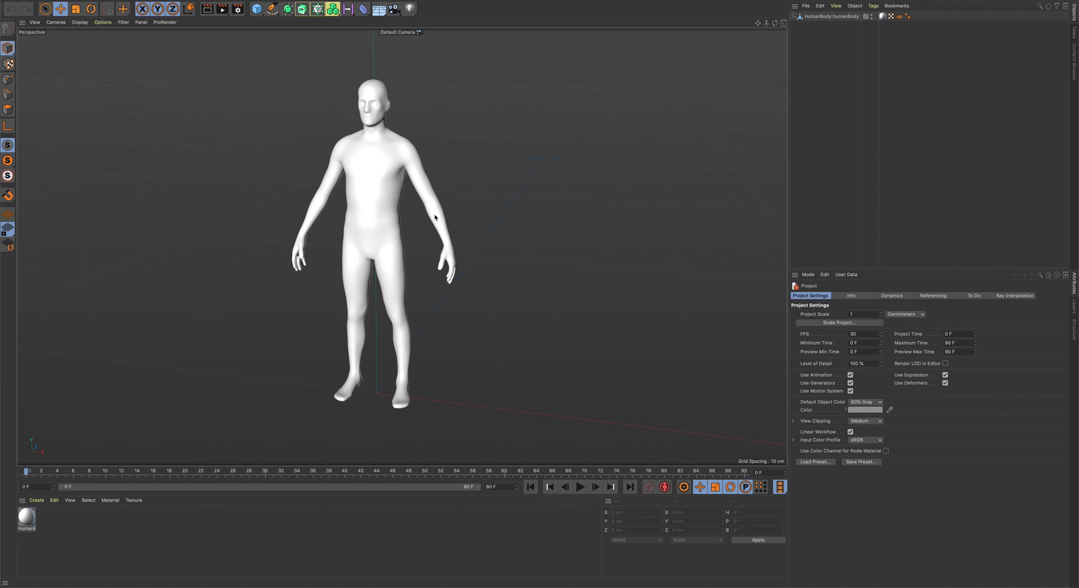
# - Select the human body mesh and open the Wavefront OBJ export settings for the project
pyautogui.click(380, 186)
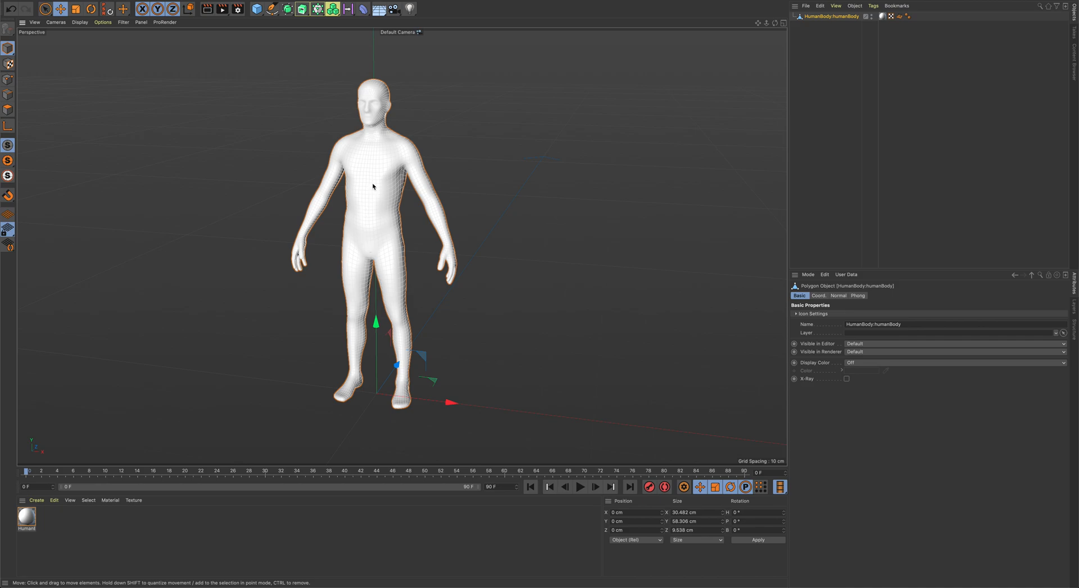
pyautogui.keyDown('alt'); pyautogui.moveTo(396, 180); pyautogui.dragTo(397, 186); pyautogui.keyUp('alt')
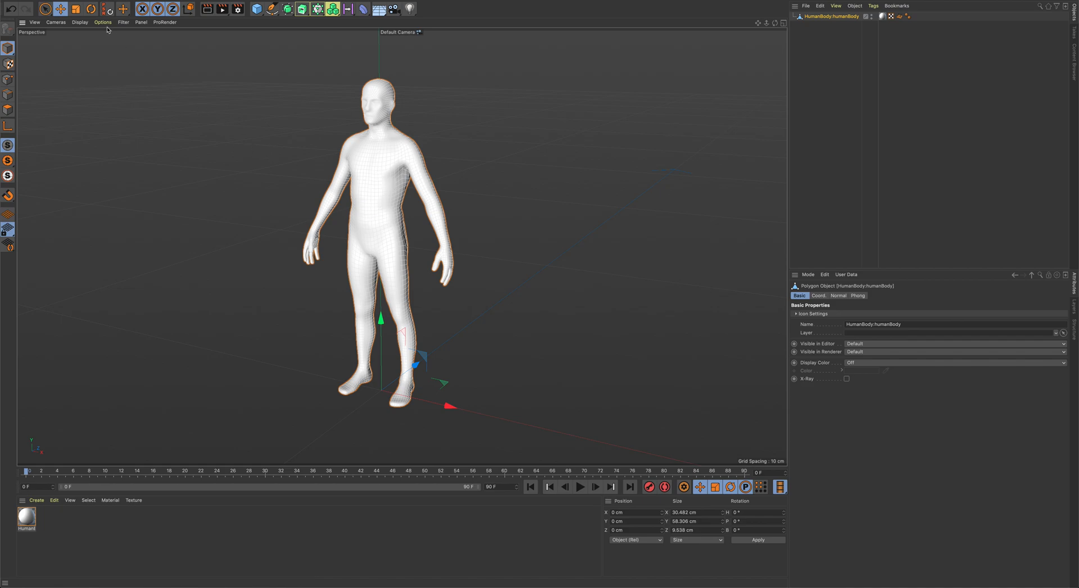
pyautogui.click(68, 0)
pyautogui.click(418, 172)
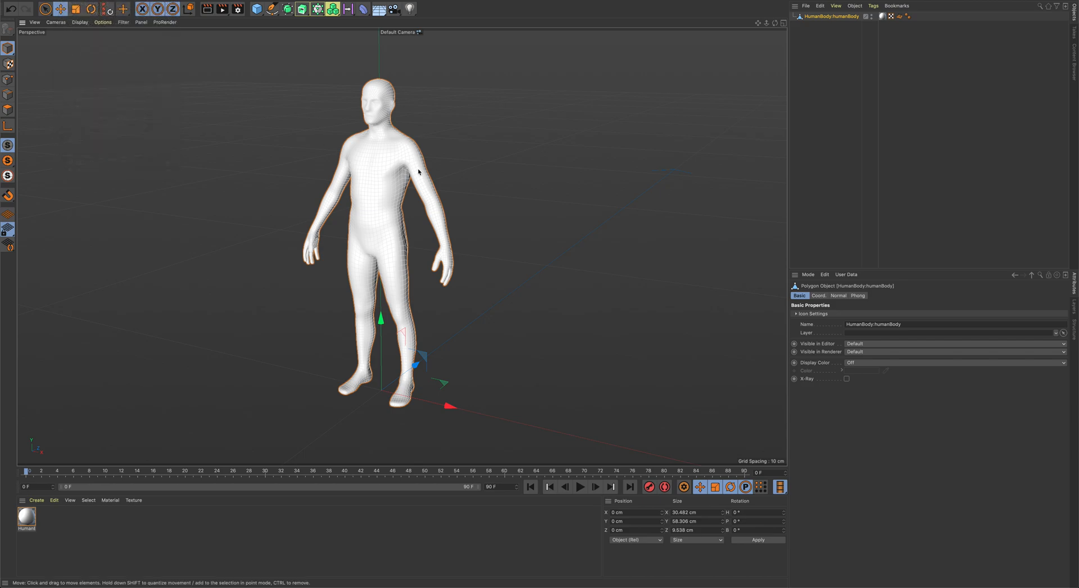
pyautogui.click(68, 0)
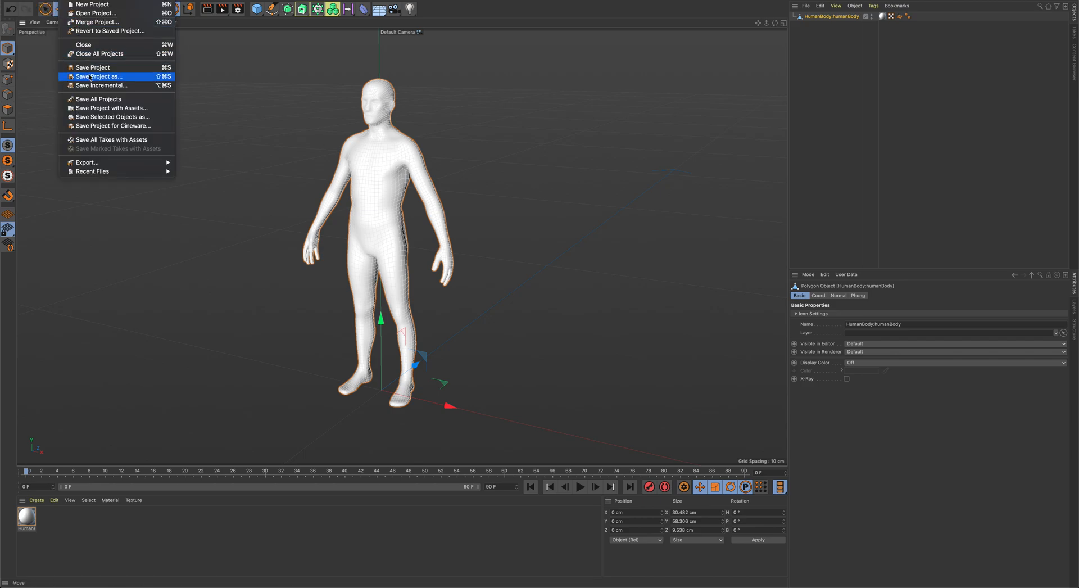
pyautogui.moveTo(146, 163)
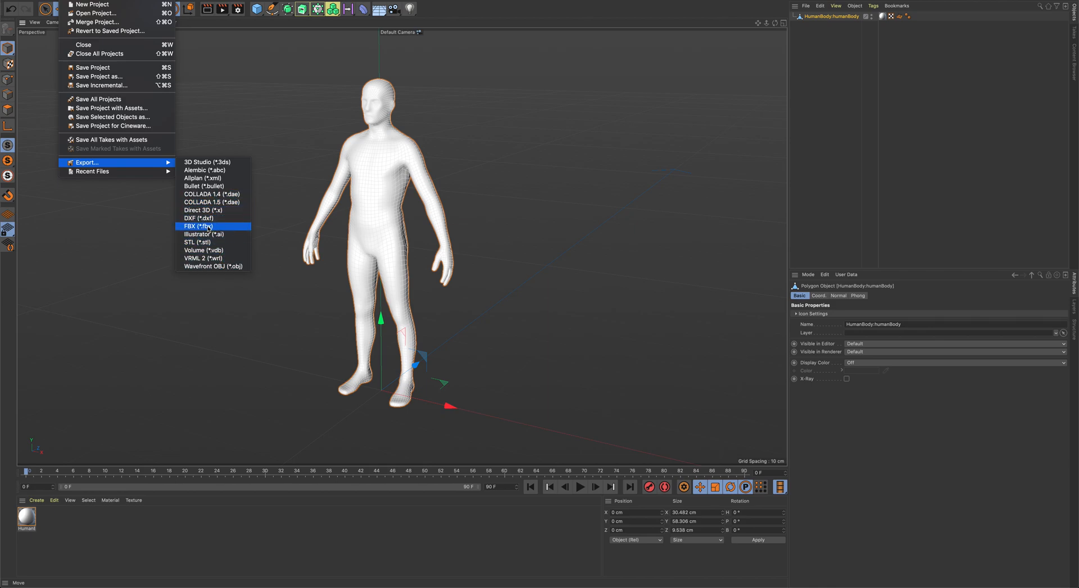
pyautogui.click(218, 266)
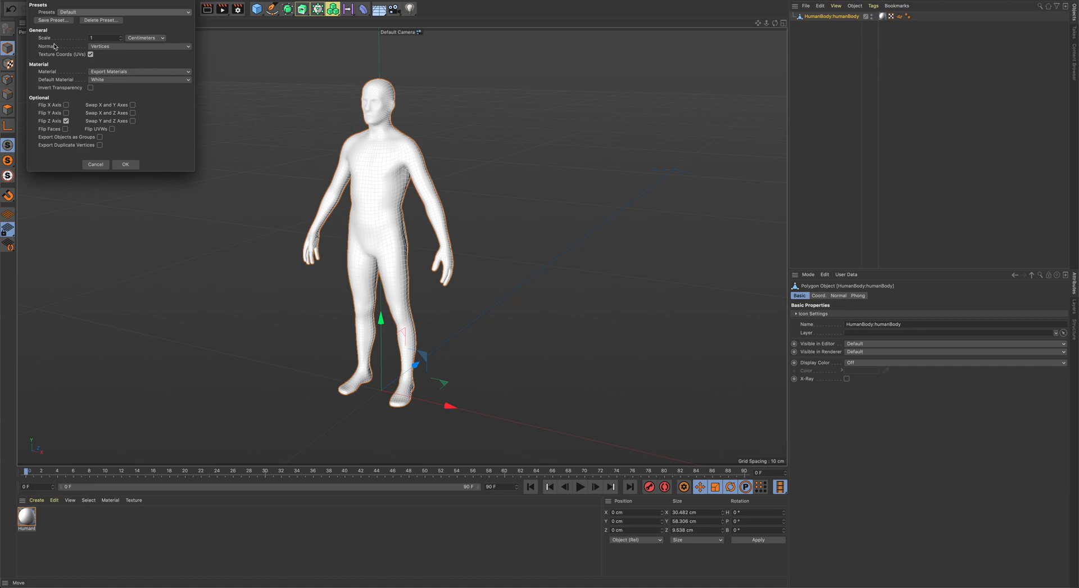
# - Keep the Default export preset and save the model as human.obj on the Desktop
pyautogui.click(76, 12)
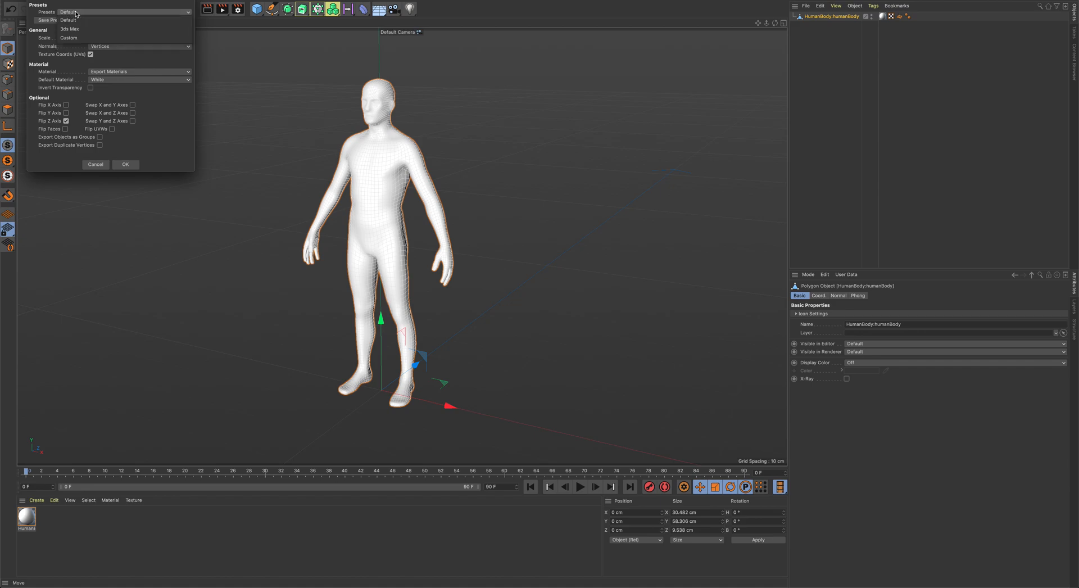
pyautogui.click(62, 19)
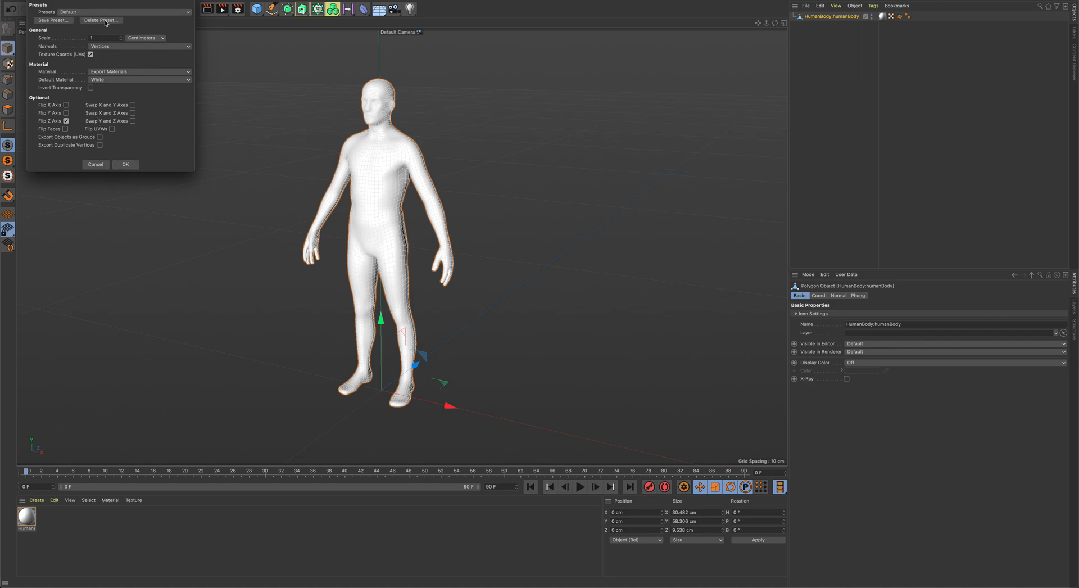
pyautogui.click(125, 164)
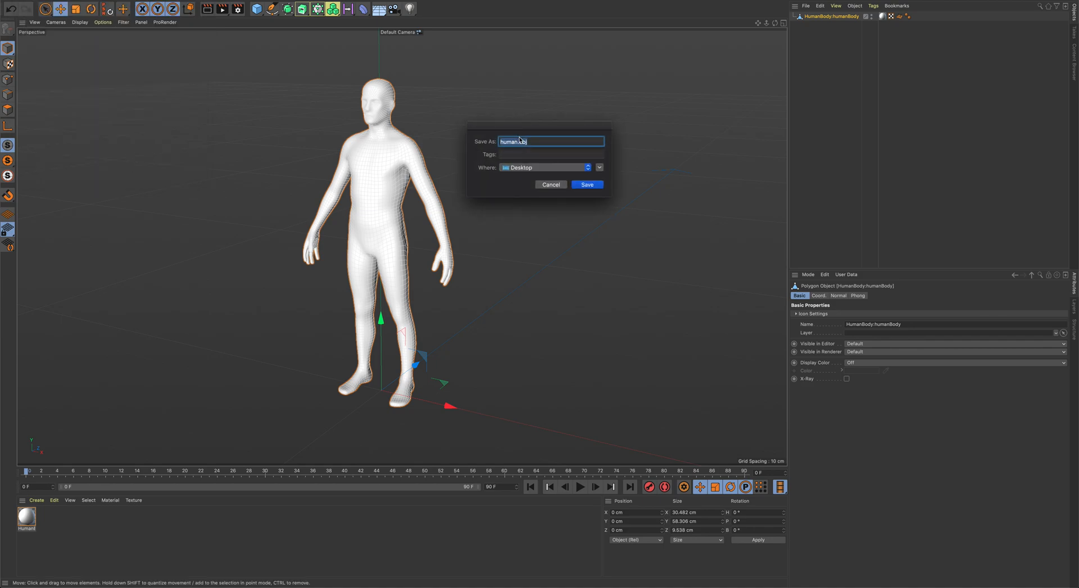
pyautogui.press('Return')
pyautogui.click(600, 181)
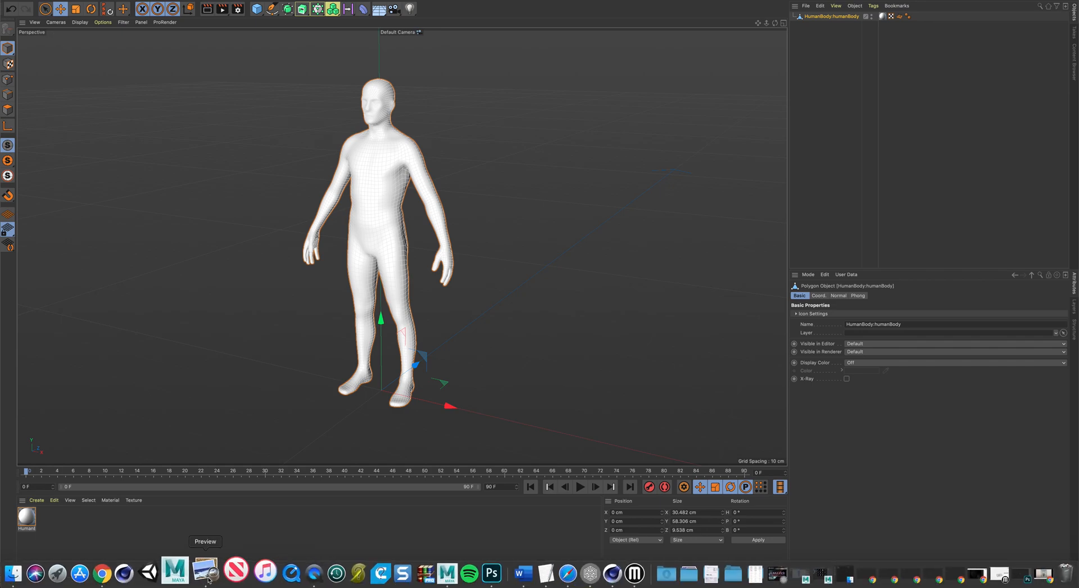
# - Switch to Chrome, dismiss the open character upload dialog, search the web for "miximo" and open the Mixamo website
pyautogui.click(114, 573)
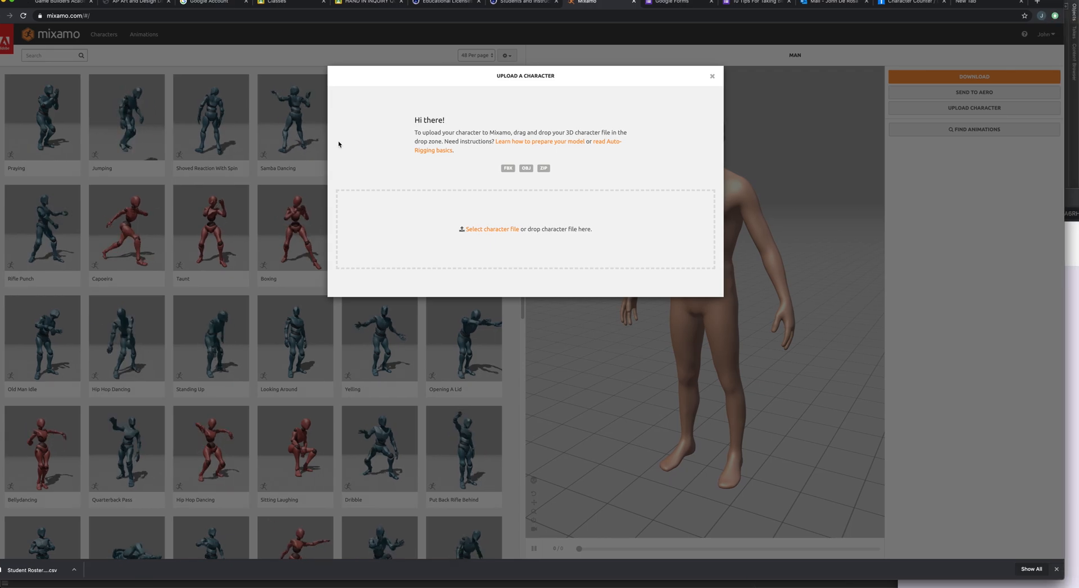
pyautogui.click(712, 76)
pyautogui.click(104, 15)
pyautogui.press('BackSpace')
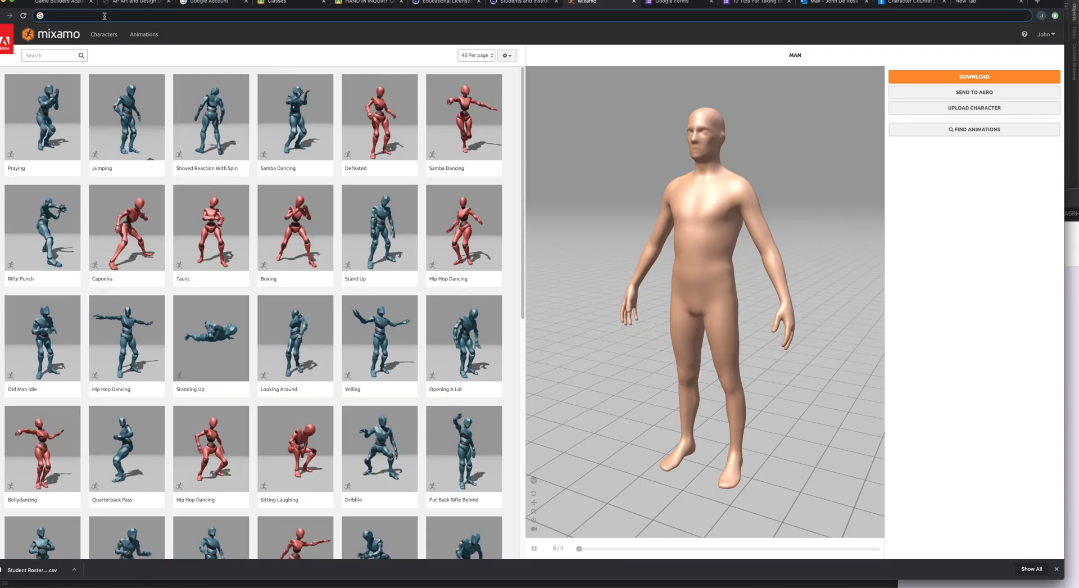
pyautogui.write('miximo')
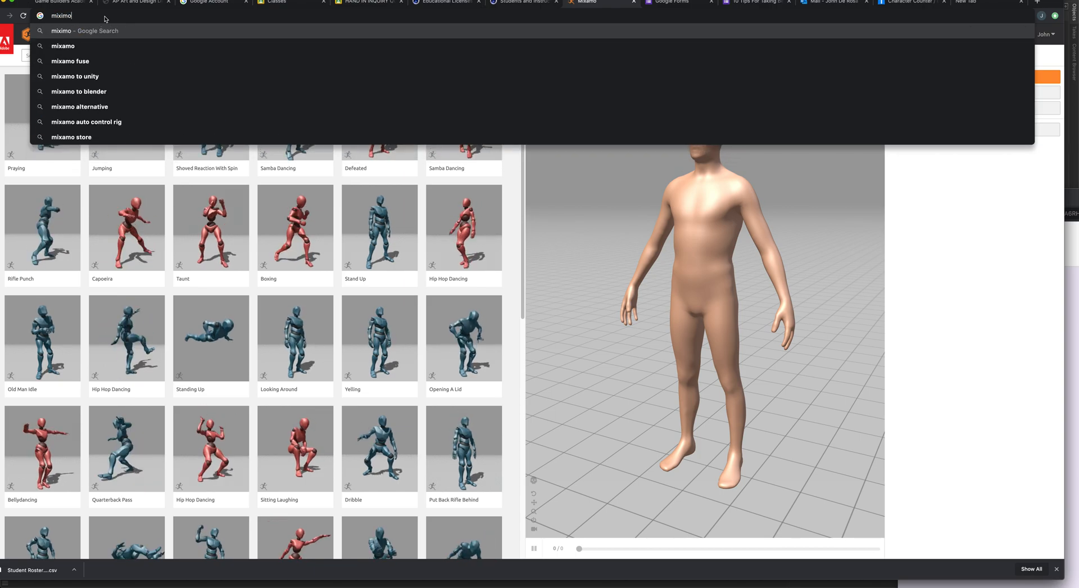
pyautogui.press('Return')
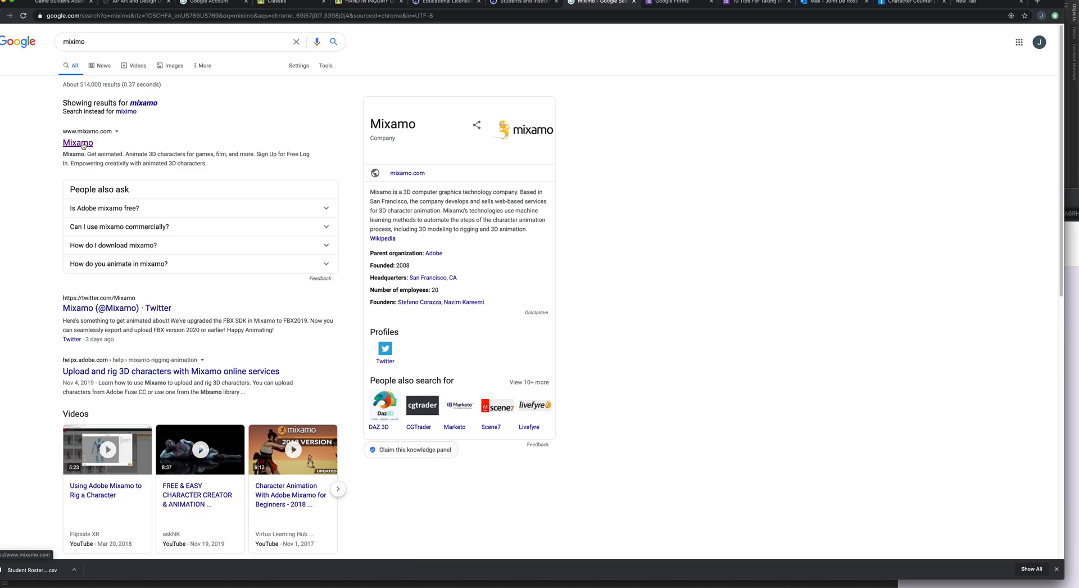
pyautogui.click(82, 144)
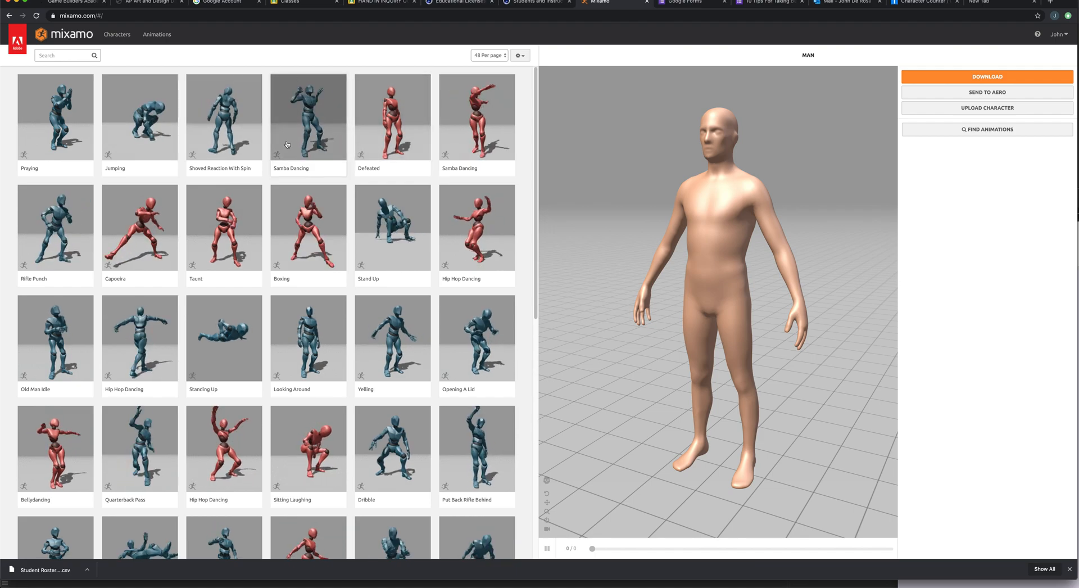
# - Preview the Capoeira and Boxing animations on the current character and look through the first page of the animation library
pyautogui.click(140, 236)
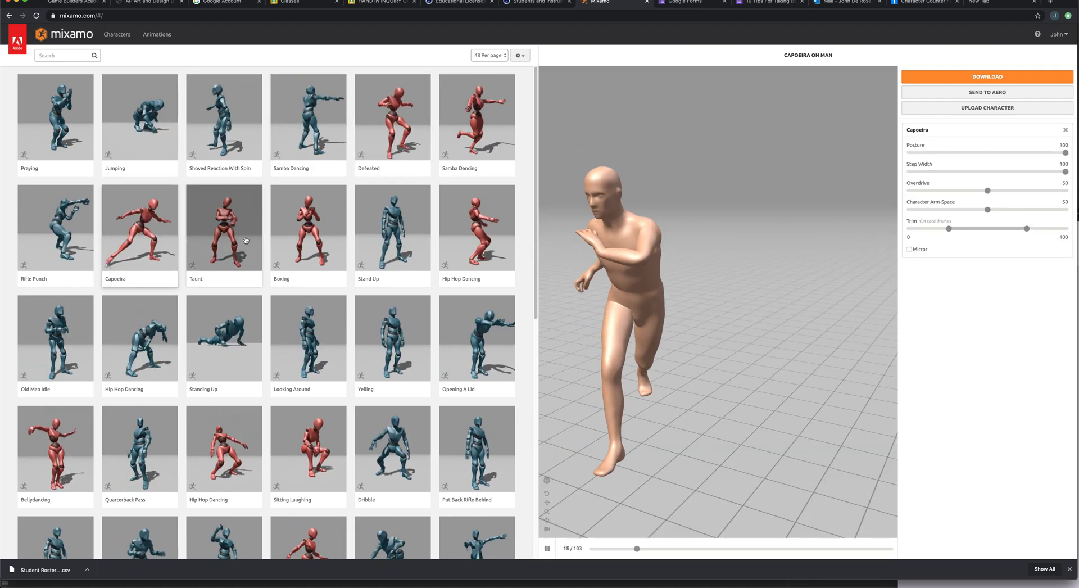
pyautogui.click(302, 234)
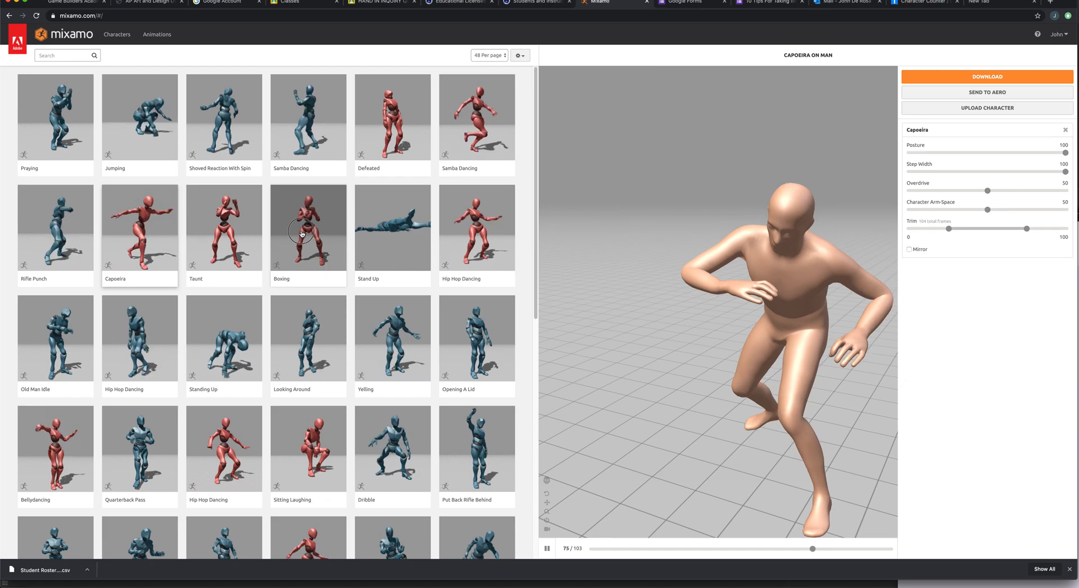
pyautogui.scroll(-7, 191, 213)
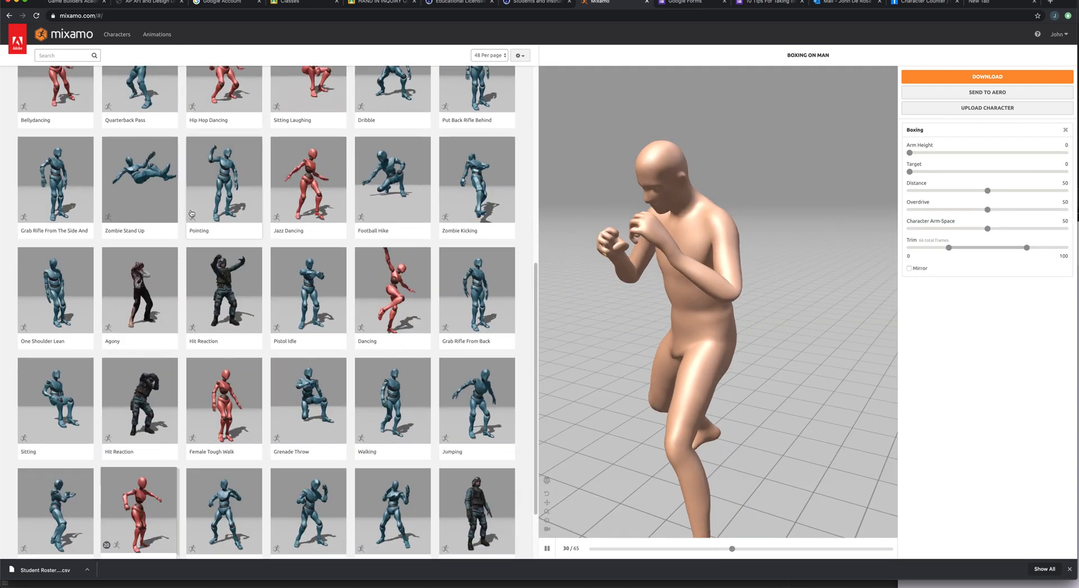
pyautogui.scroll(-3, 191, 213)
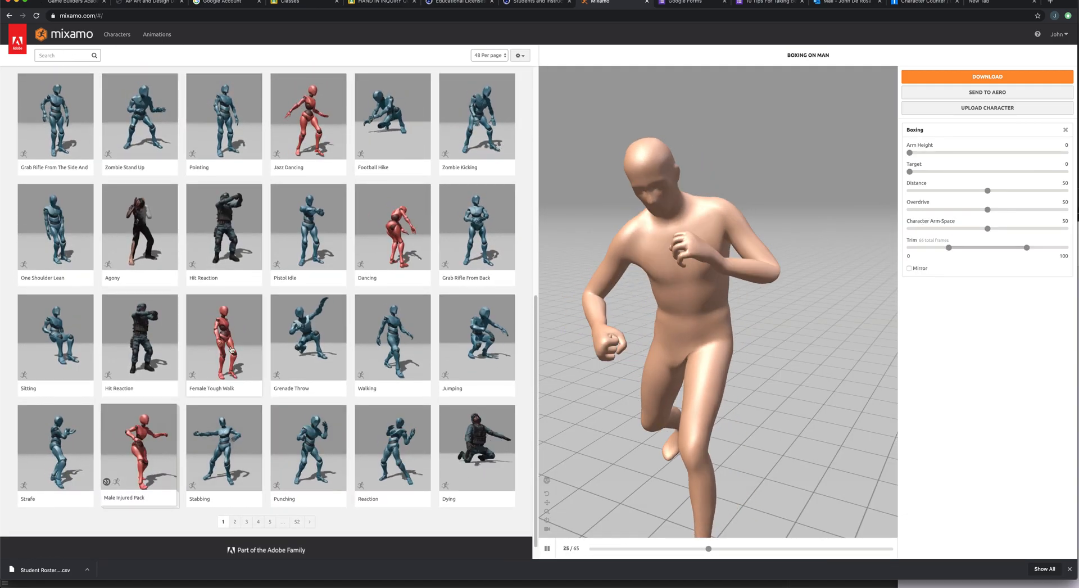
pyautogui.scroll(10, 239, 366)
# - Examine the animation genre filters offered by the library search
pyautogui.click(59, 55)
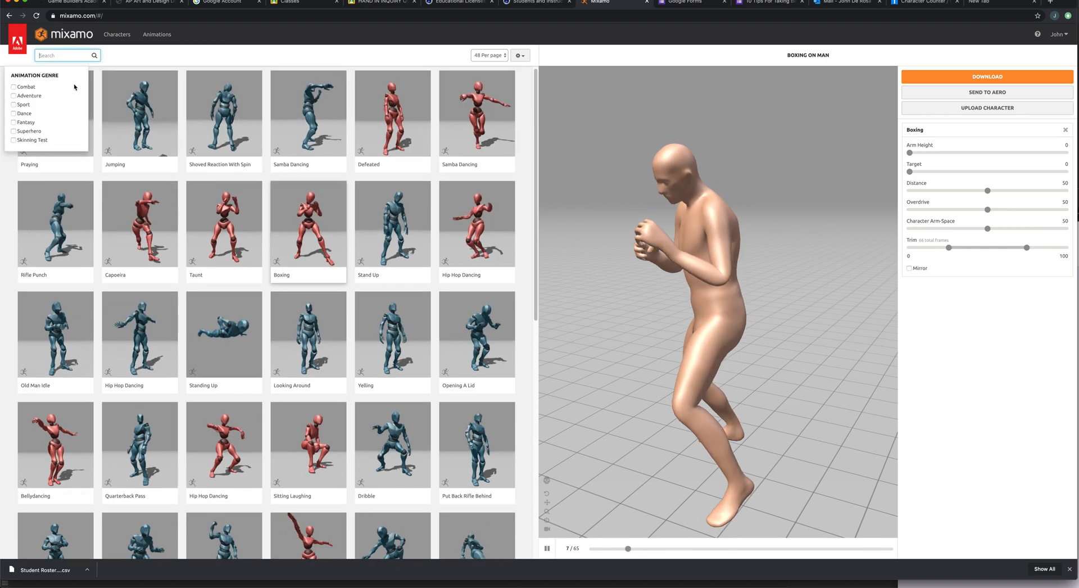
pyautogui.click(60, 55)
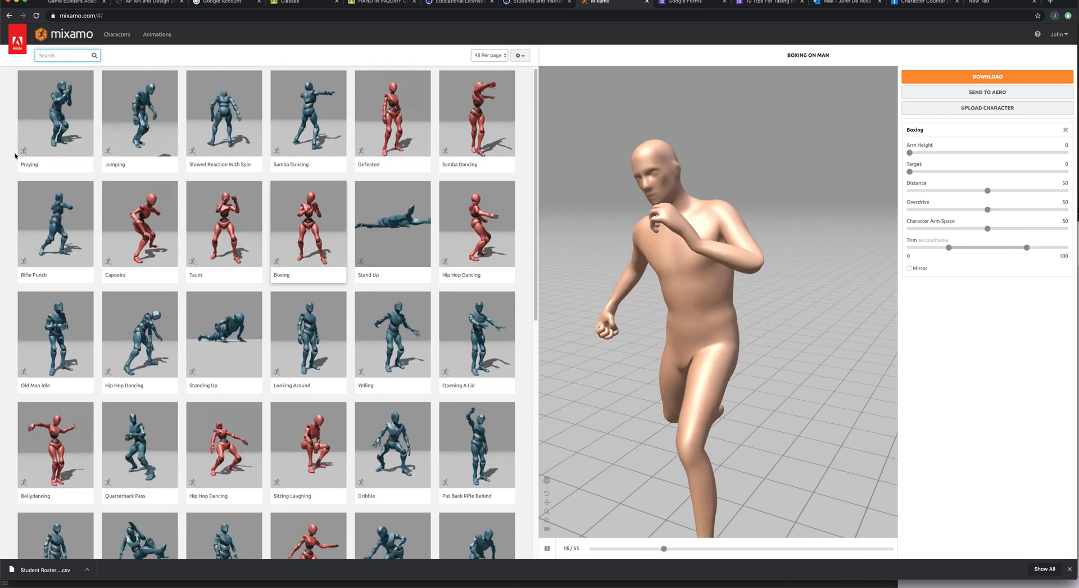
pyautogui.click(58, 55)
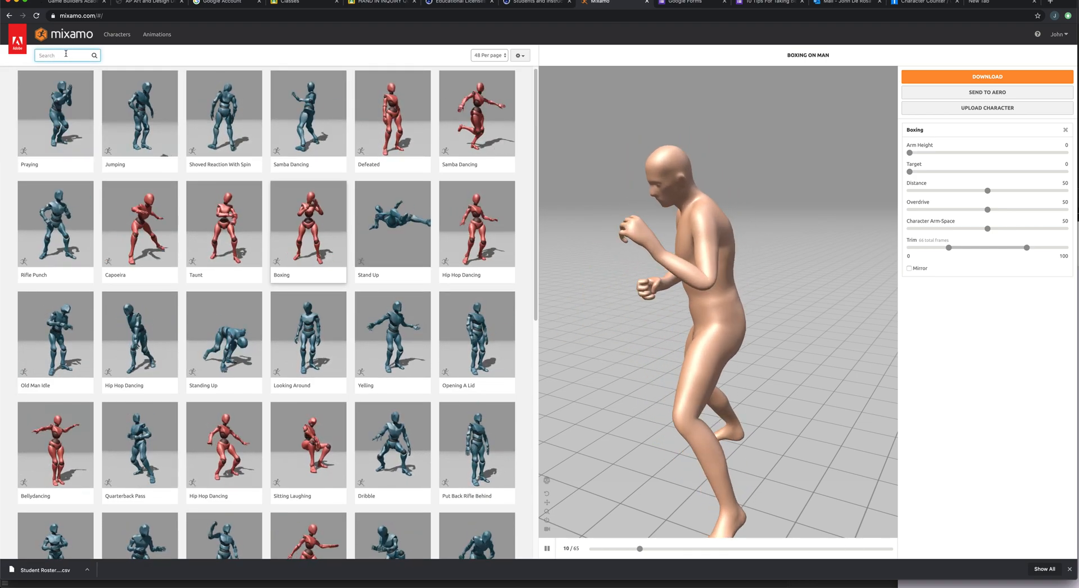
pyautogui.click(66, 54)
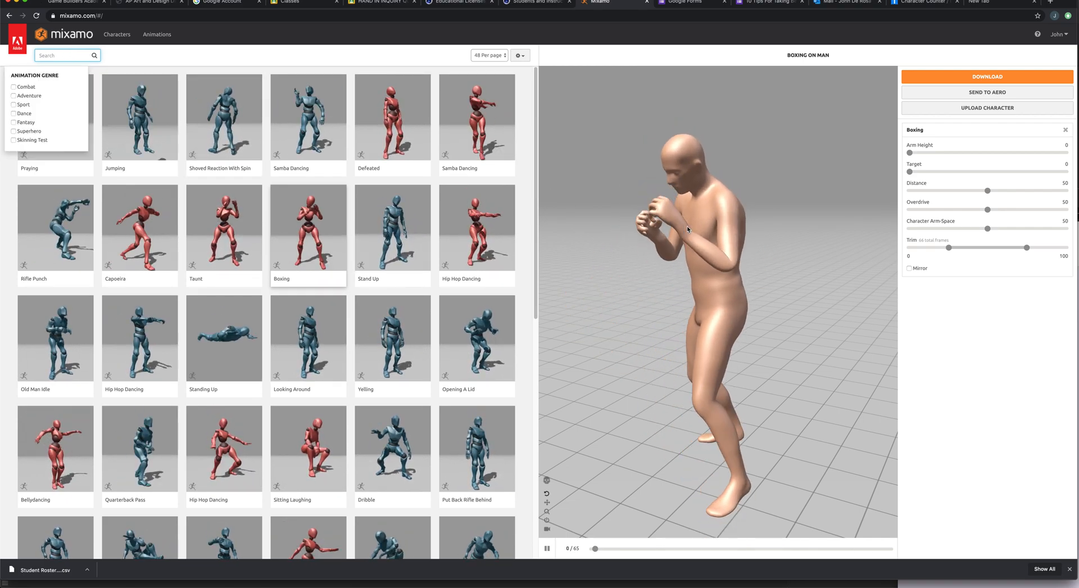
# - Upload human.obj from the Desktop as a new Mixamo character
pyautogui.click(994, 110)
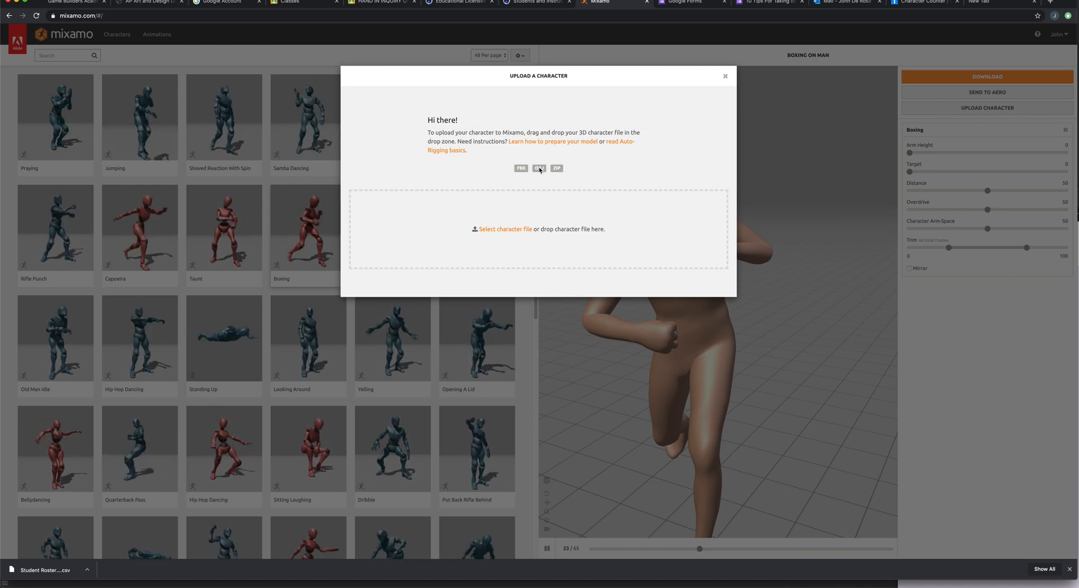
pyautogui.click(508, 229)
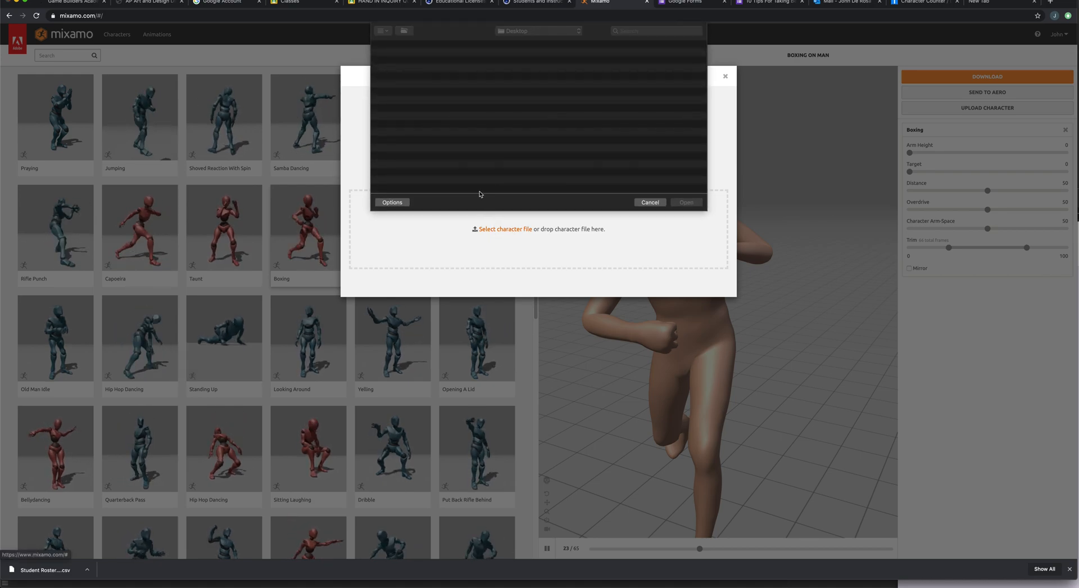
pyautogui.click(405, 71)
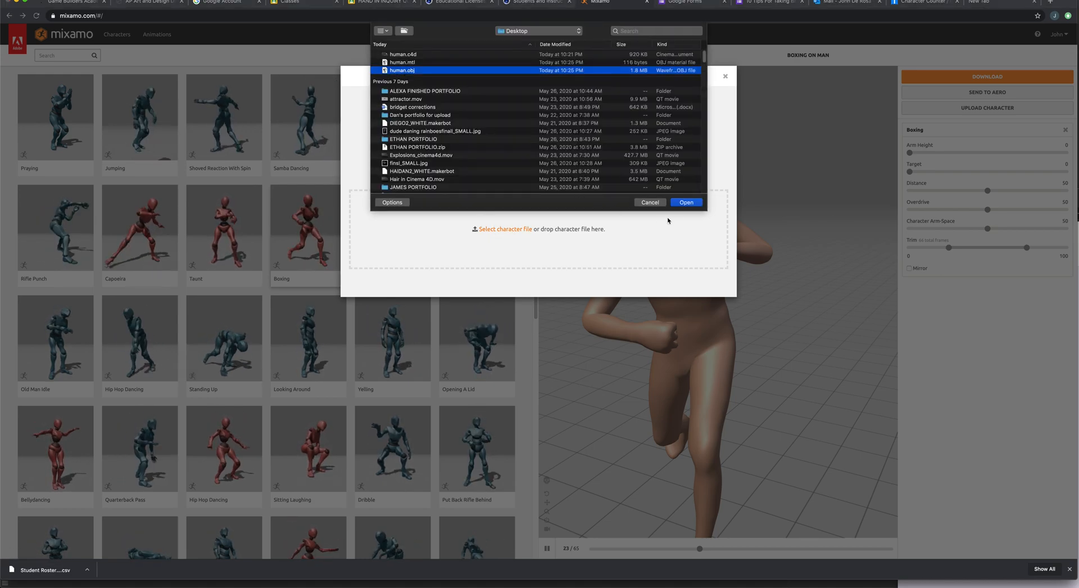
pyautogui.click(680, 202)
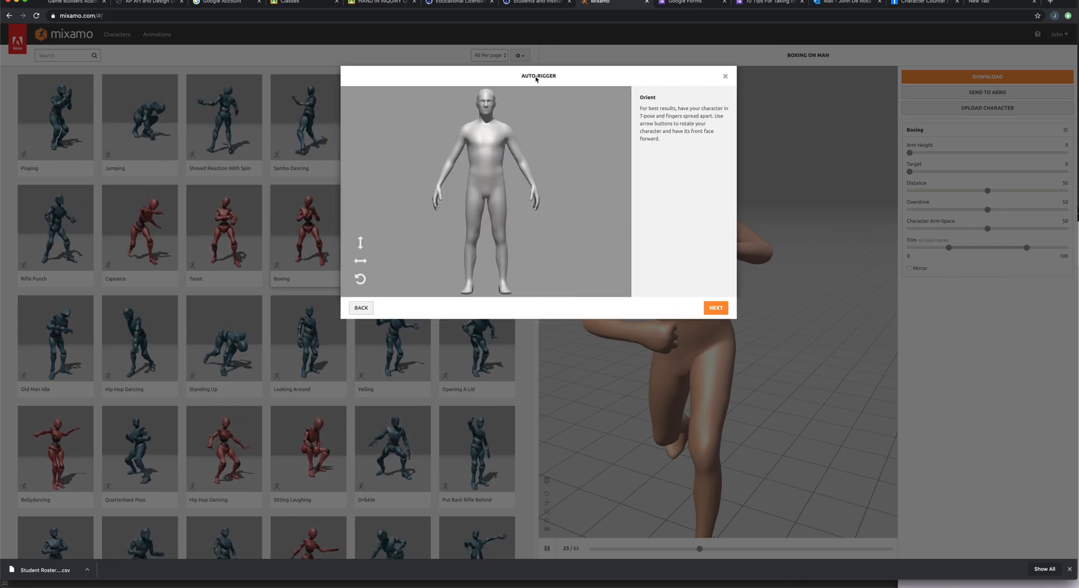
# - Accept the character's orientation and place the symmetric auto-rigger markers on the chin, wrists, elbows, knees and groin
pyautogui.click(715, 309)
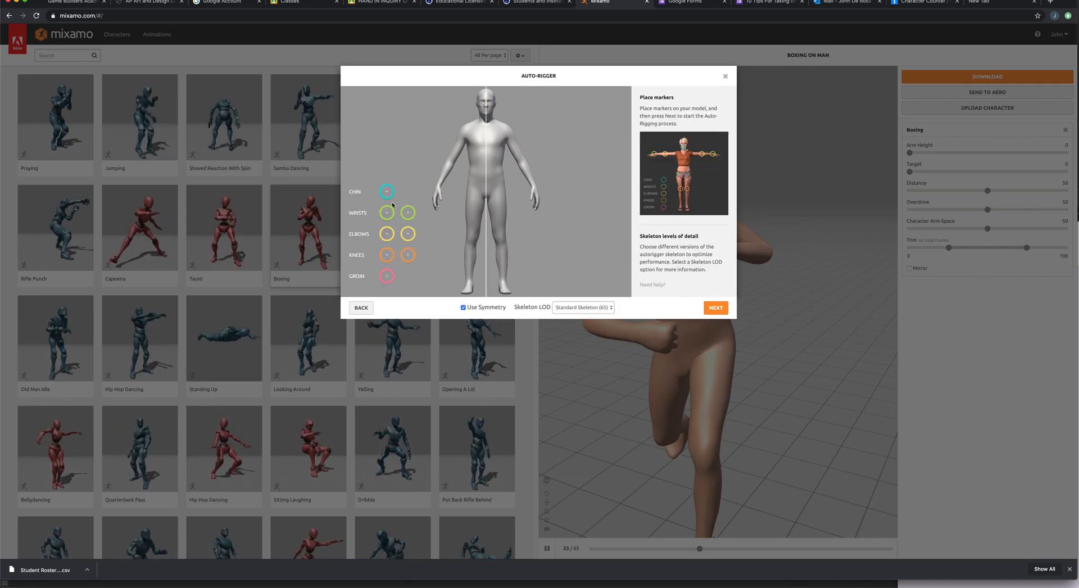
pyautogui.moveTo(387, 192)
pyautogui.mouseDown()
pyautogui.moveTo(441, 163)
pyautogui.moveTo(486, 113)
pyautogui.mouseUp()
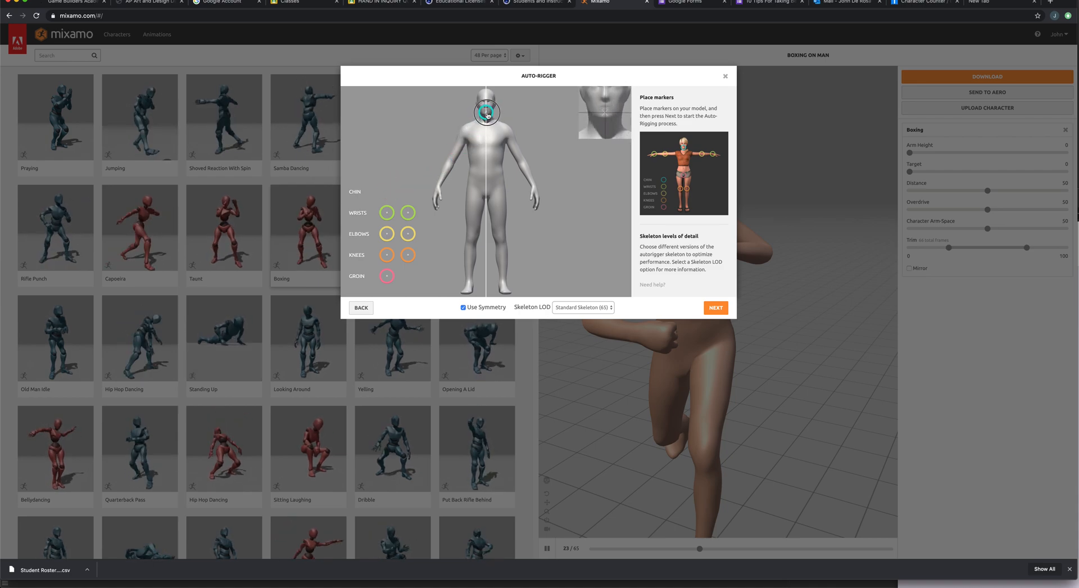
pyautogui.moveTo(387, 212); pyautogui.dragTo(440, 184)
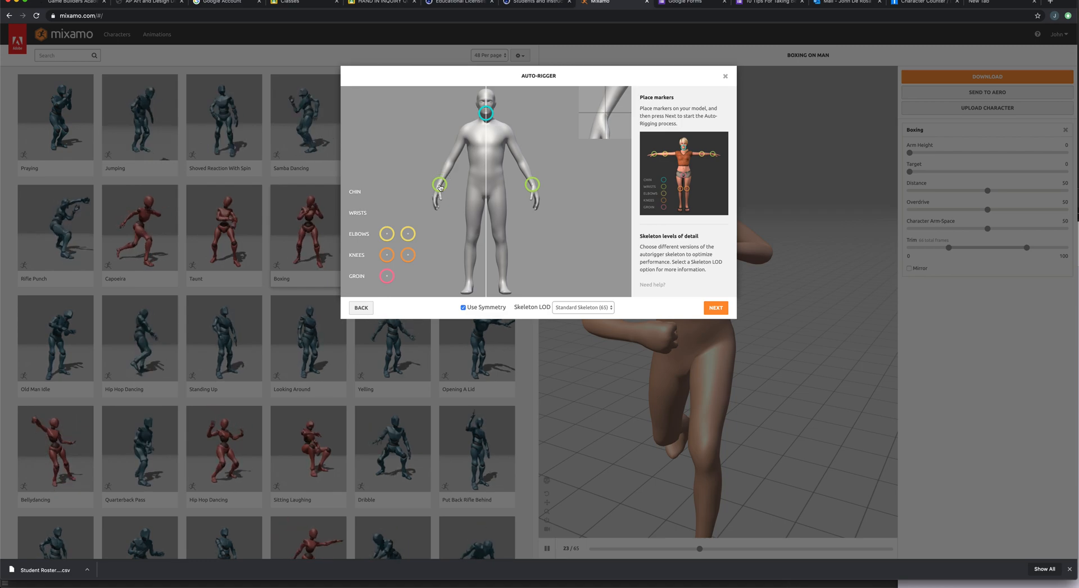
pyautogui.moveTo(387, 234)
pyautogui.mouseDown()
pyautogui.moveTo(392, 213)
pyautogui.moveTo(450, 163)
pyautogui.mouseUp()
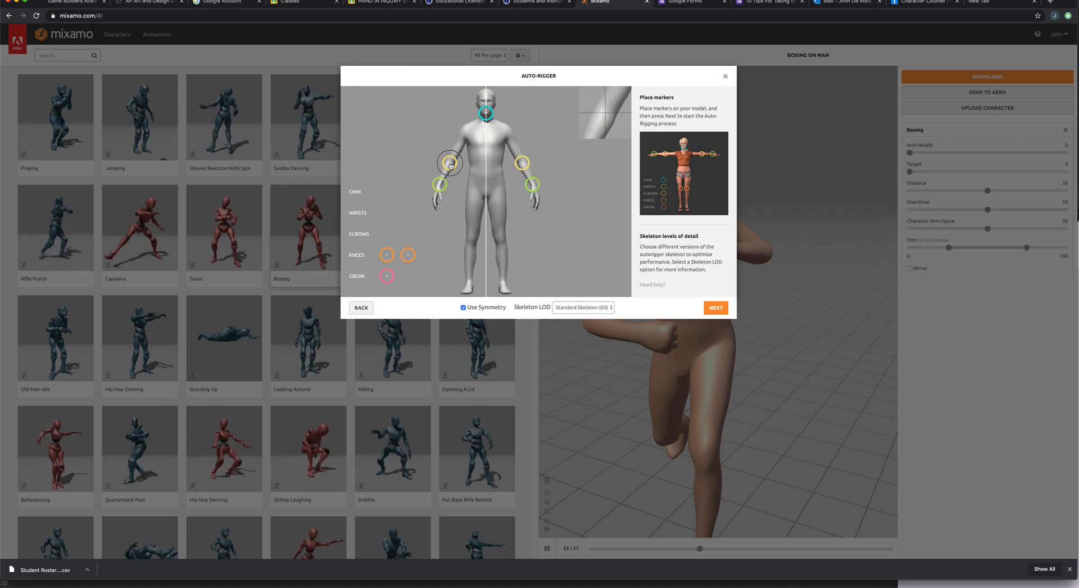
pyautogui.moveTo(387, 255); pyautogui.dragTo(474, 241)
pyautogui.moveTo(391, 275); pyautogui.dragTo(486, 194)
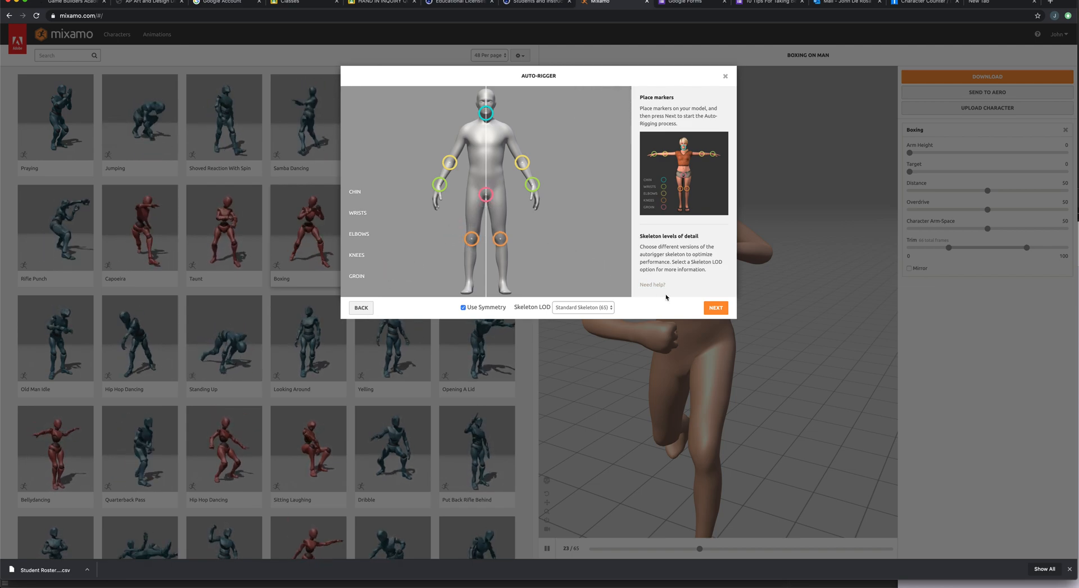
# - Keep Standard Skeleton (65) as the skeleton LOD, run the auto-rigging and accept the rigged character in the review
pyautogui.click(568, 307)
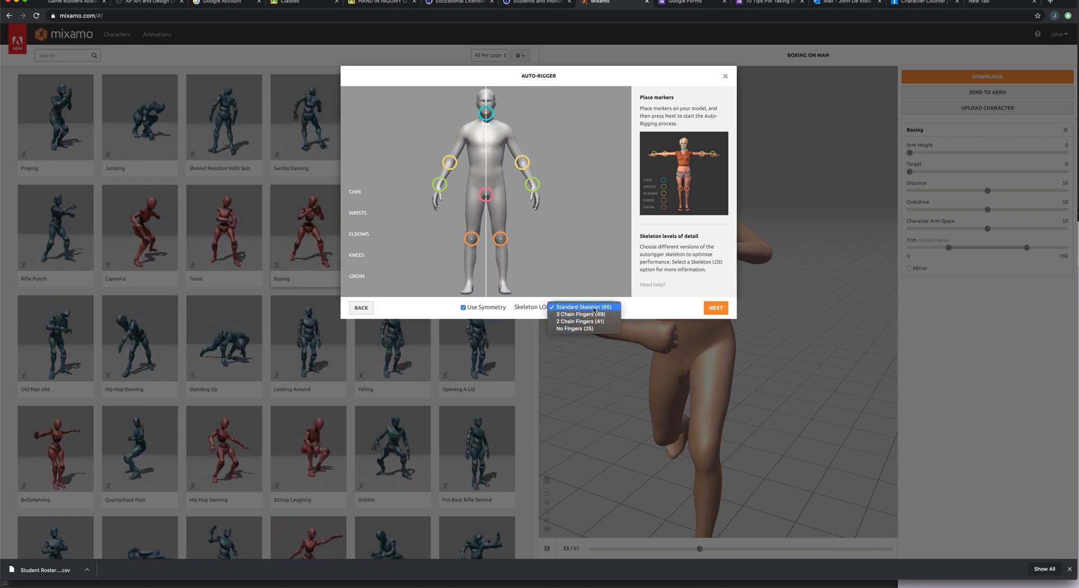
pyautogui.click(719, 312)
pyautogui.click(717, 308)
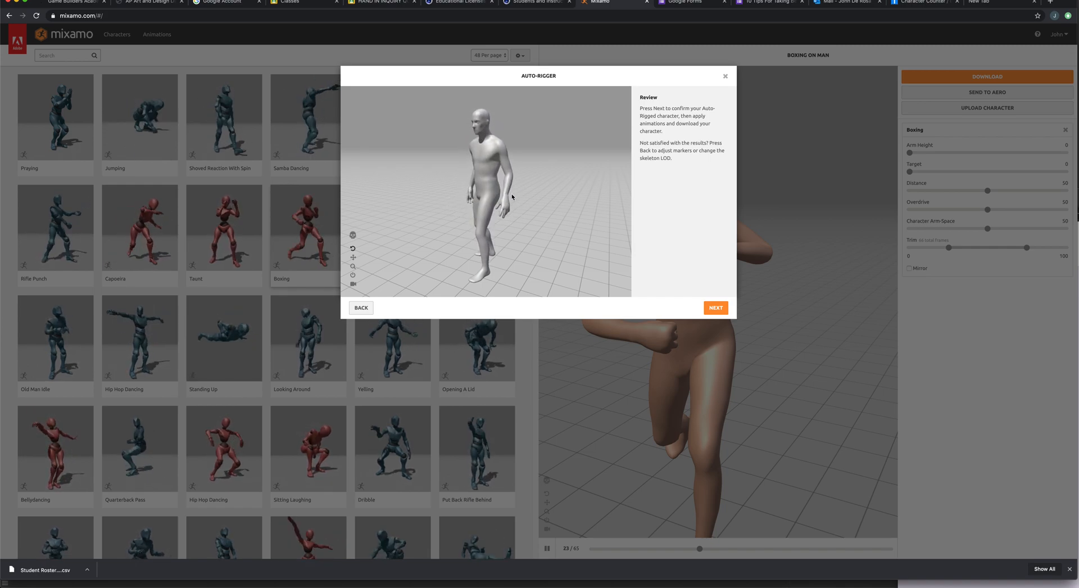
pyautogui.click(720, 311)
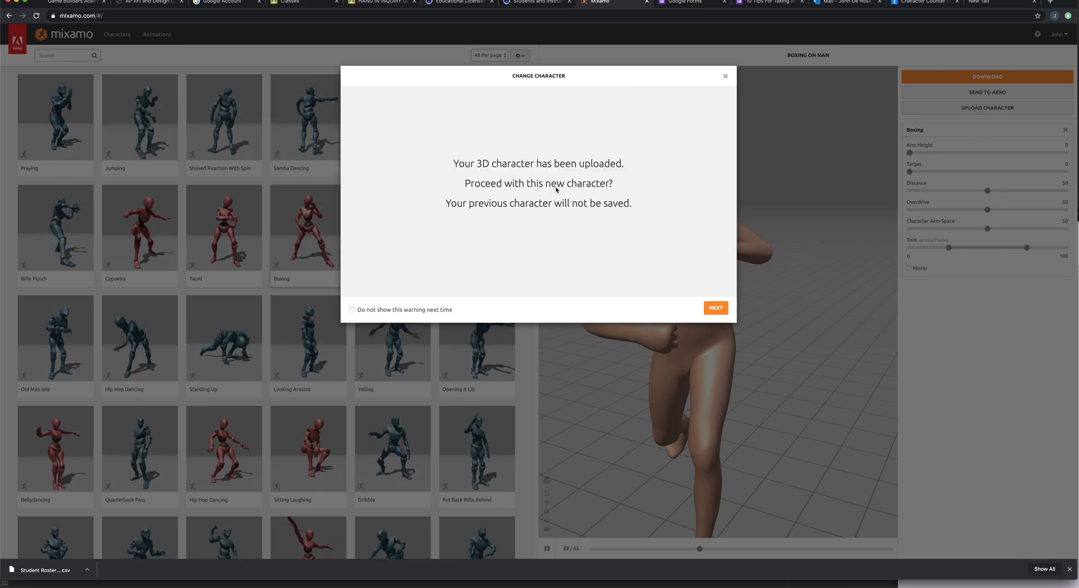
# - Proceed with the uploaded human as the new character and apply the Jumping animation to it
pyautogui.click(715, 309)
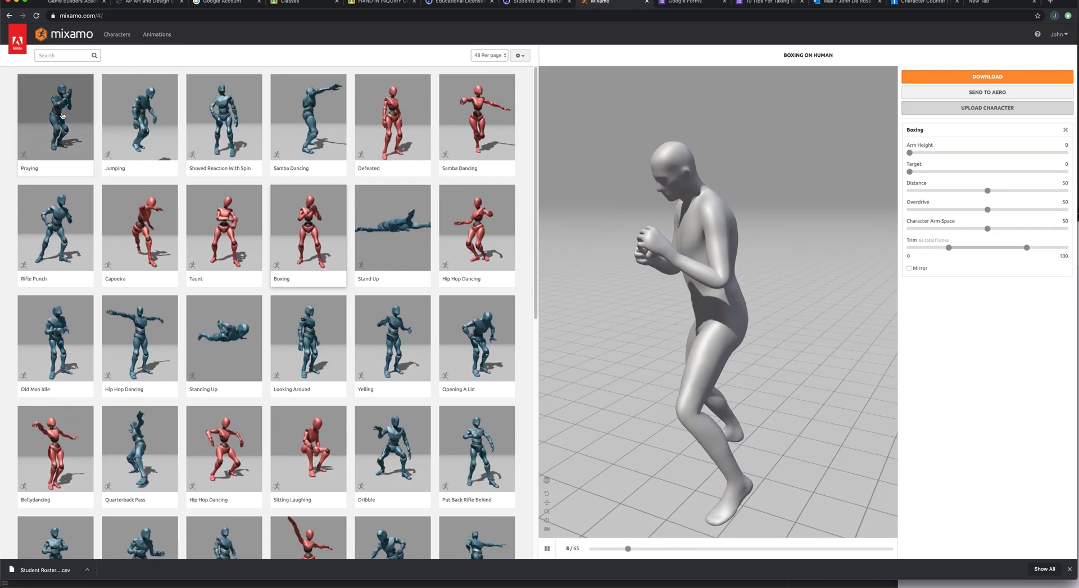
pyautogui.click(130, 109)
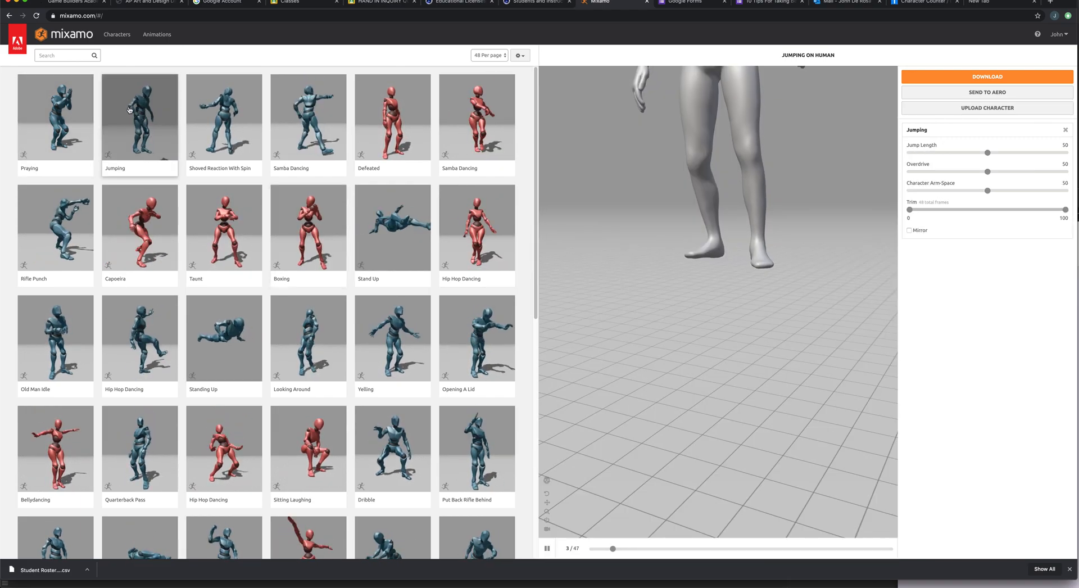
pyautogui.scroll(-10, 684, 272)
pyautogui.moveTo(684, 272); pyautogui.dragTo(693, 298)
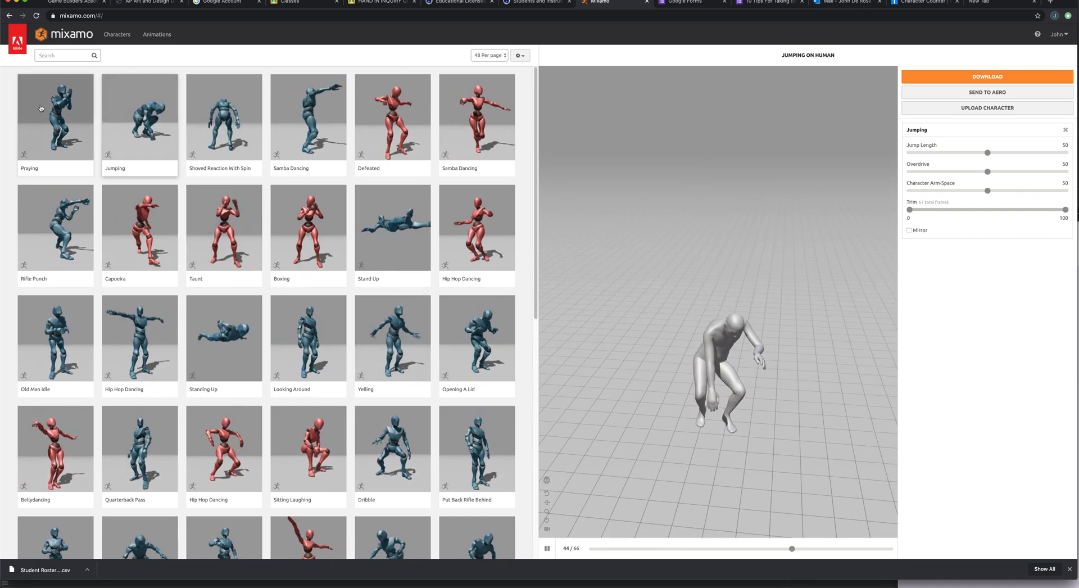
# - Search the animation library for "macarina" and apply the Macarena Dance to the human
pyautogui.click(57, 55)
pyautogui.write('m')
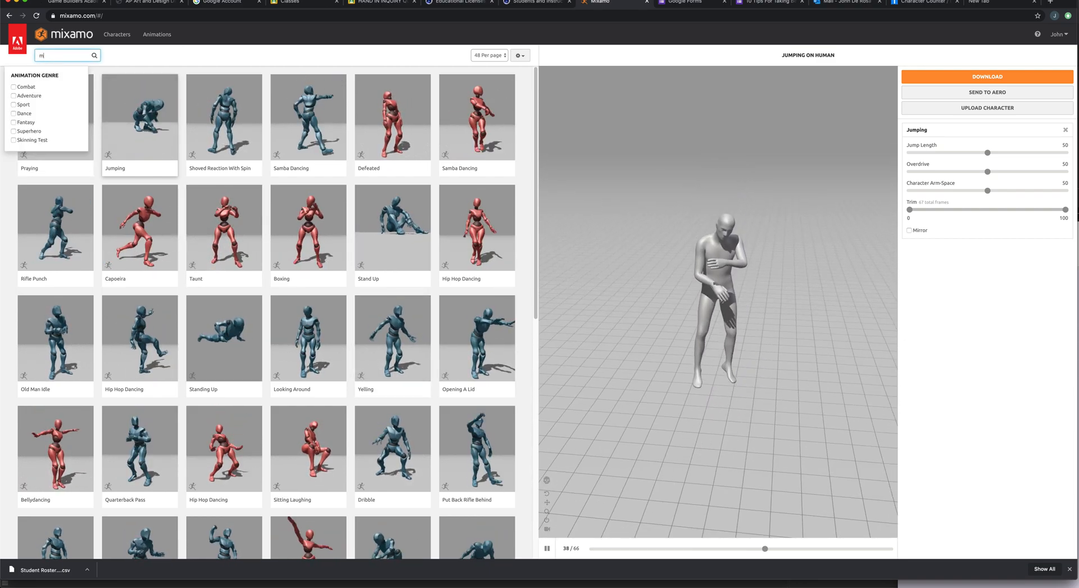
pyautogui.write('acar')
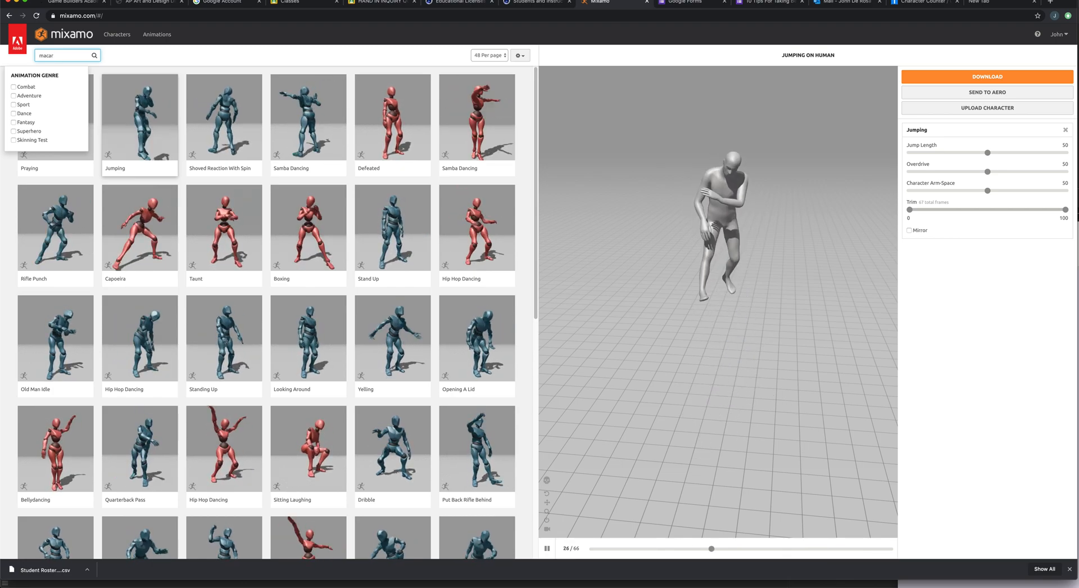
pyautogui.write('in')
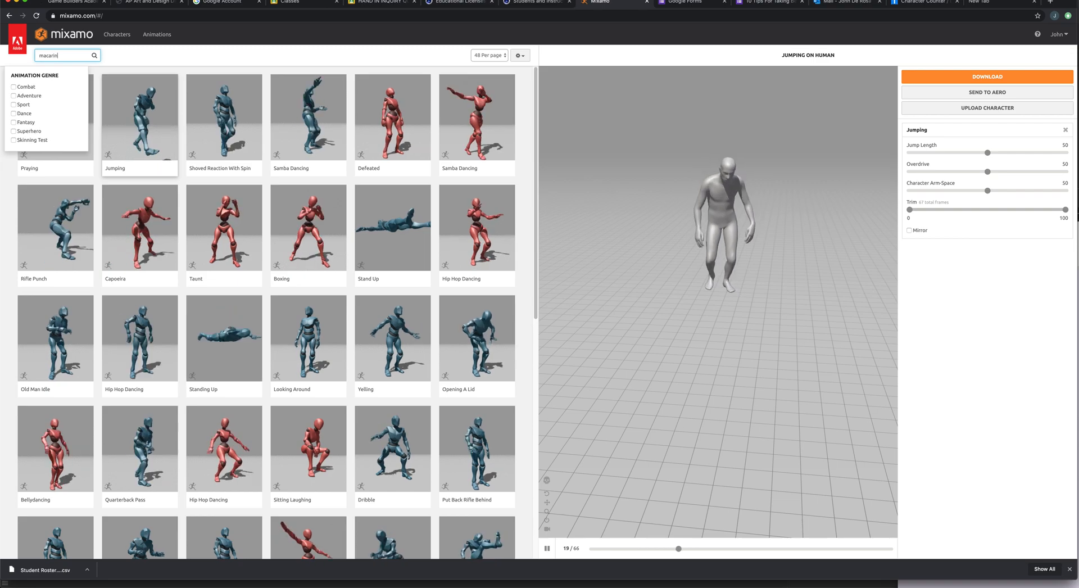
pyautogui.write('a')
pyautogui.press('Return')
pyautogui.click(284, 163)
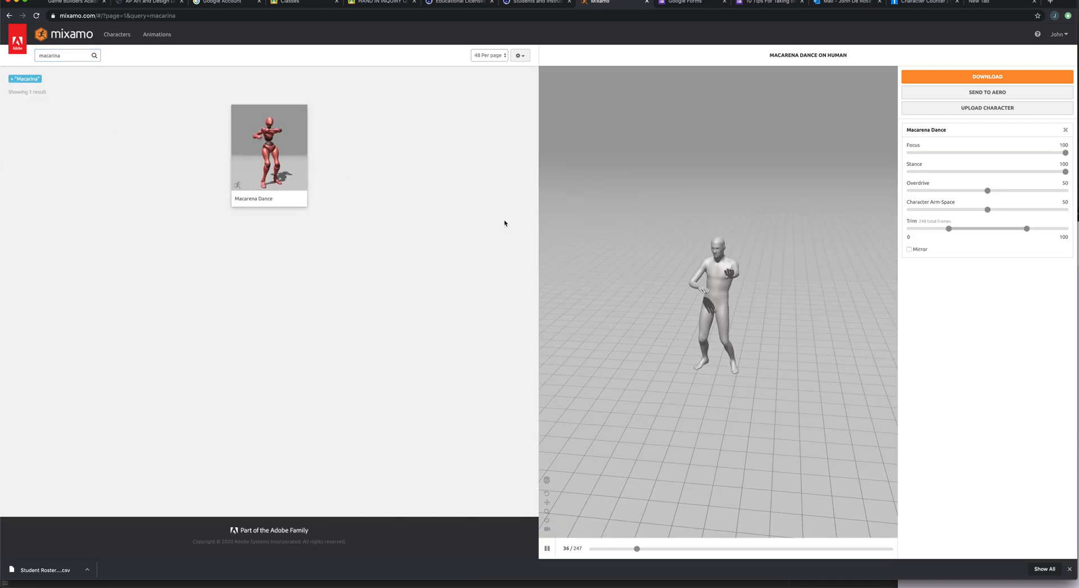
# - Search the animation library for "kick", preview a Kicking animation and apply Roundhouse Kick to the human
pyautogui.doubleClick(67, 56)
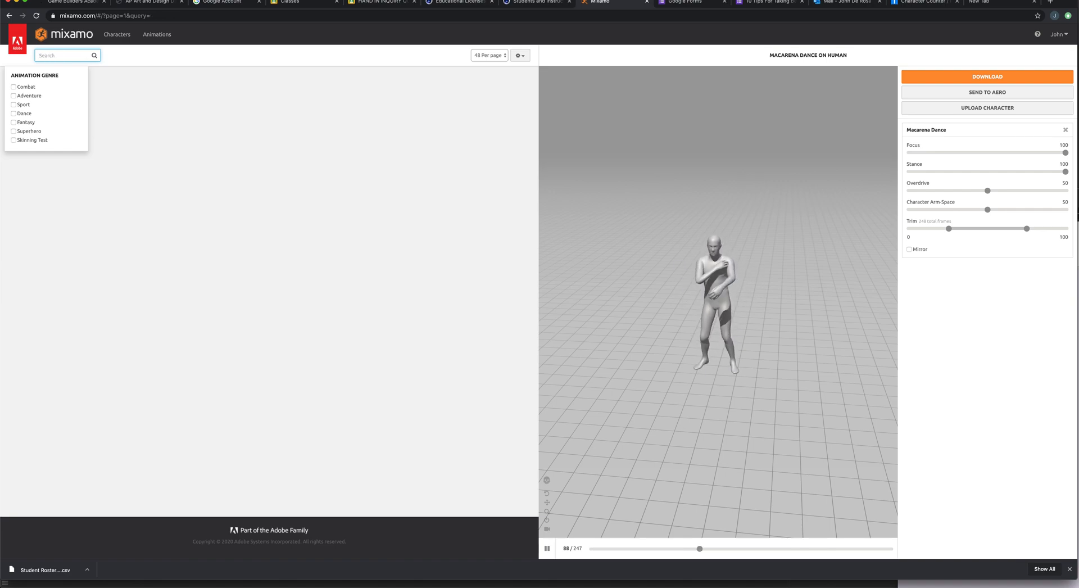
pyautogui.write('kick')
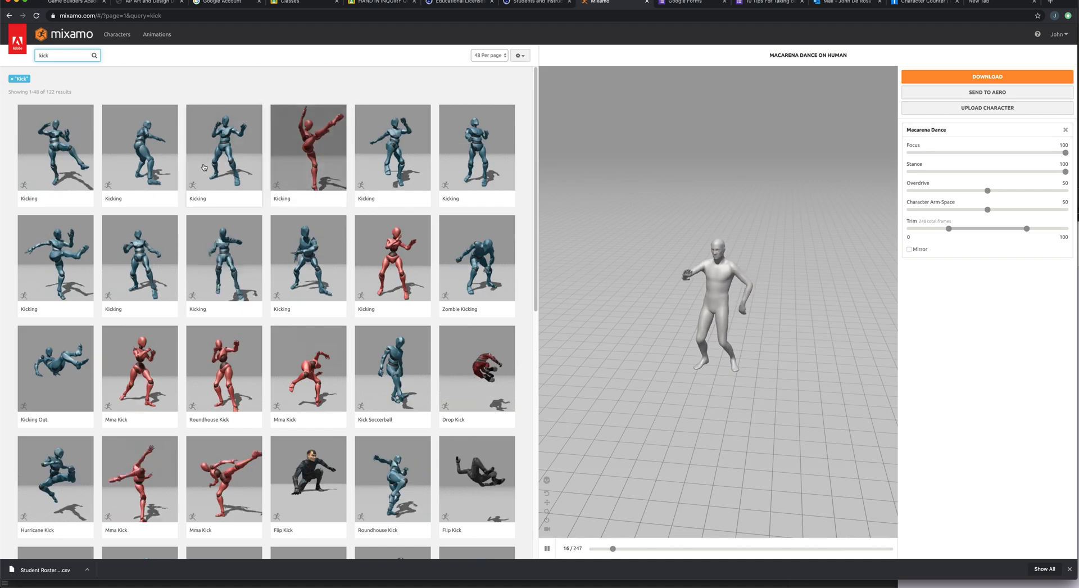
pyautogui.click(142, 151)
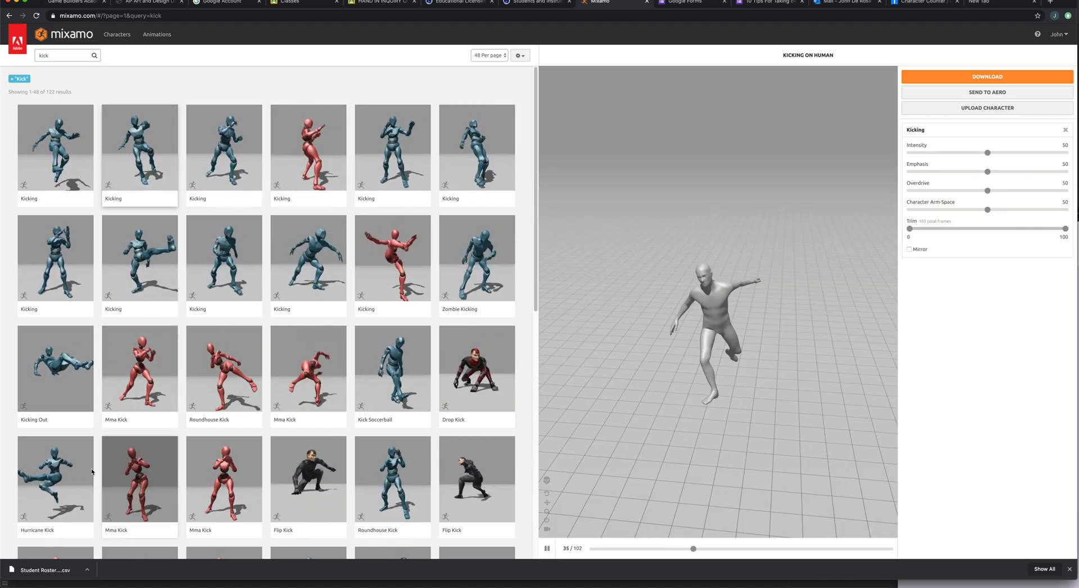
pyautogui.click(387, 473)
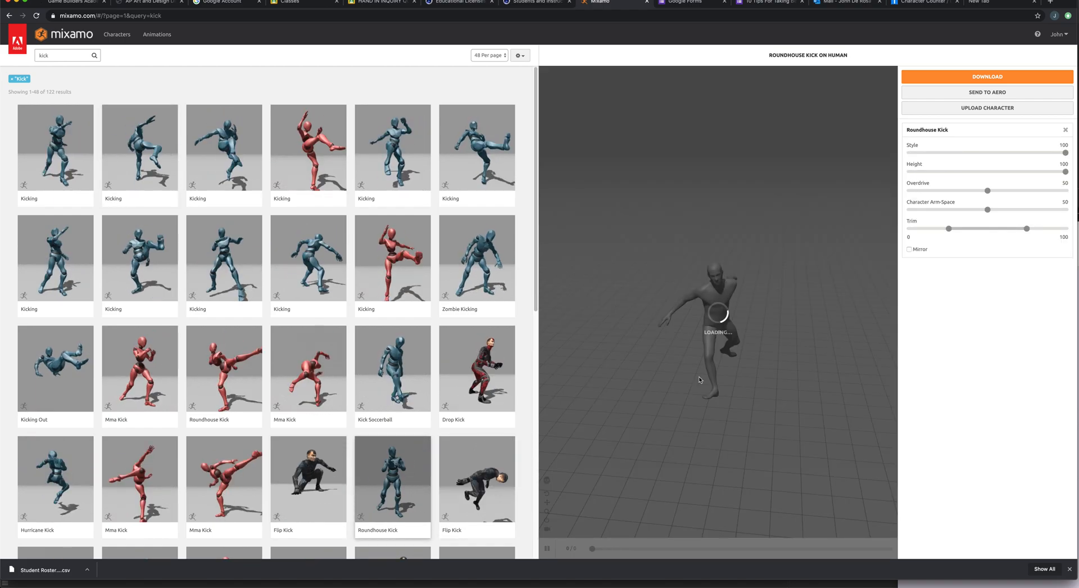
pyautogui.scroll(10, 759, 353)
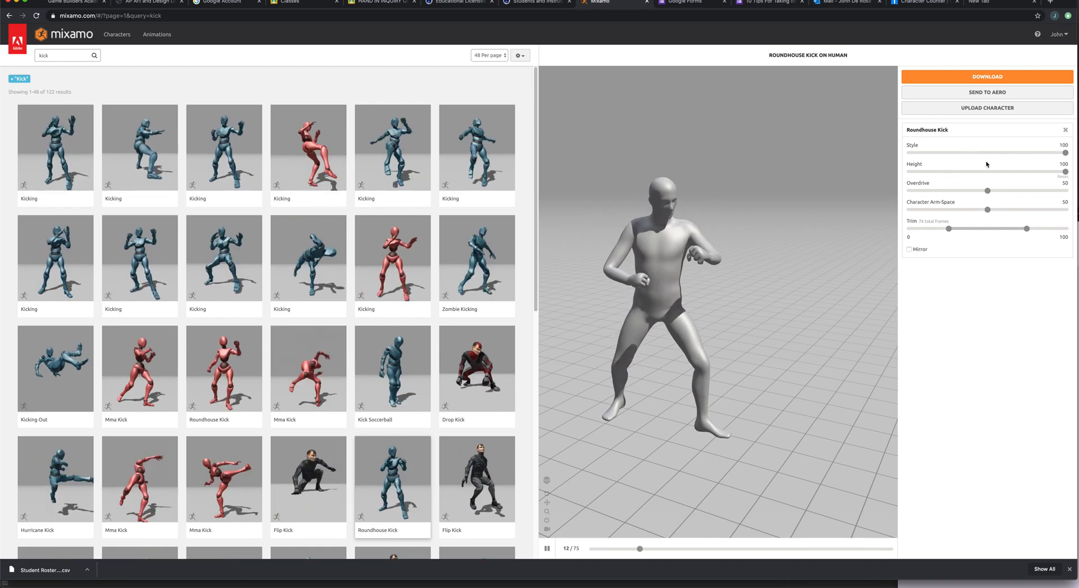
# - Try the kick's Height at 0 and Overdrive at 100, then settle on Height 100, Overdrive 51 and Character Arm-Space 100
pyautogui.click(909, 172)
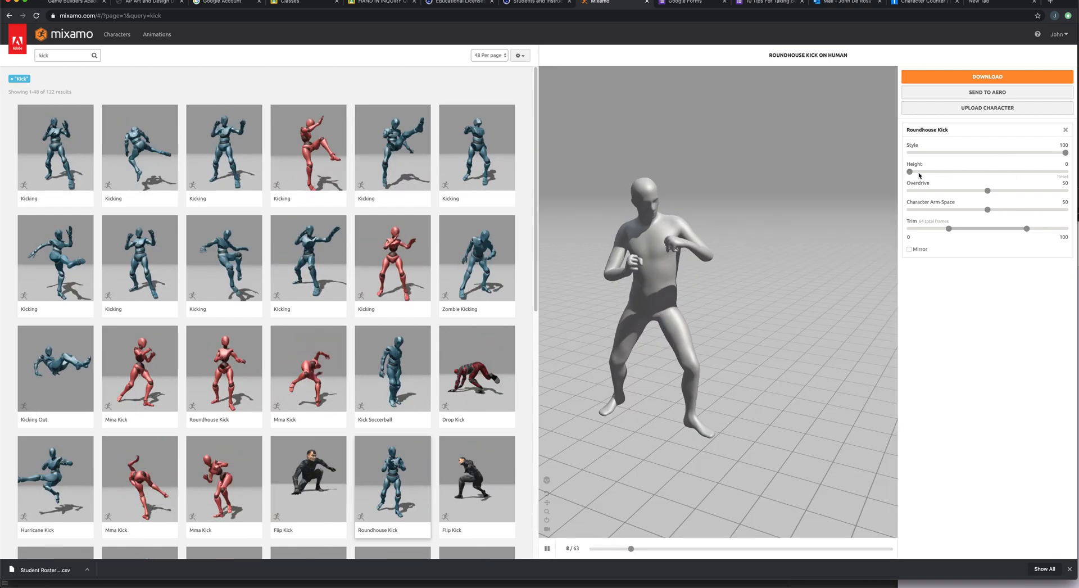
pyautogui.click(1064, 171)
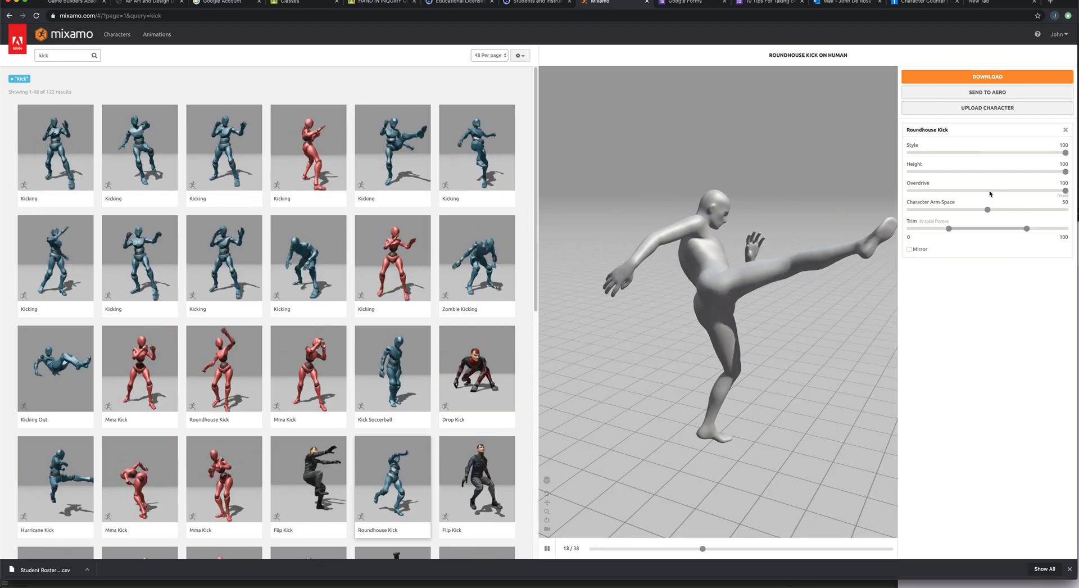
pyautogui.click(988, 191)
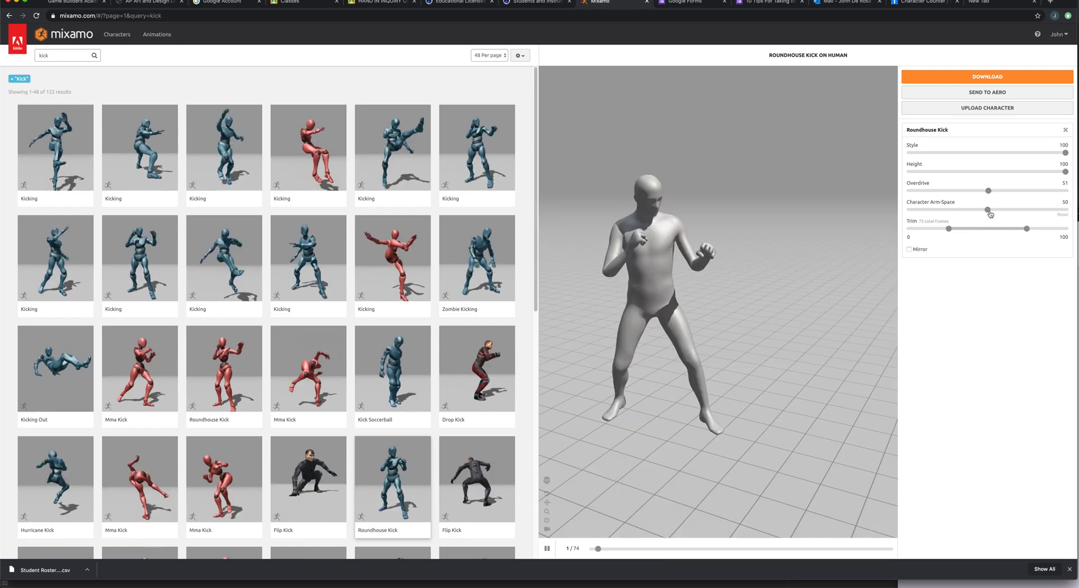
pyautogui.moveTo(989, 210); pyautogui.dragTo(1041, 210)
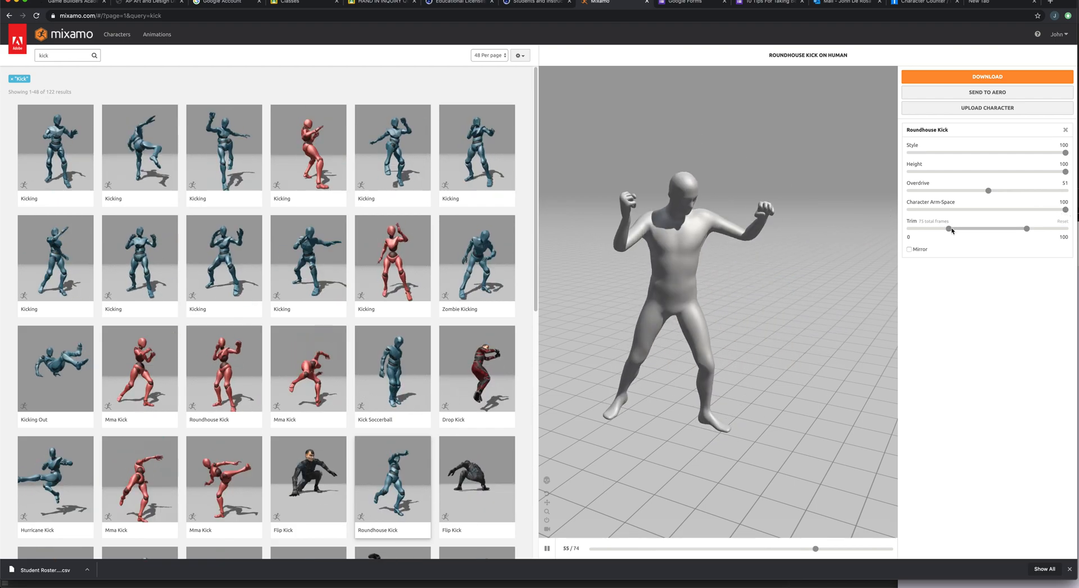
# - Widen the kick's Trim range to -50 through 150 and test Mirror, leaving it off
pyautogui.moveTo(950, 228); pyautogui.dragTo(885, 227)
pyautogui.moveTo(1026, 228); pyautogui.dragTo(1066, 228)
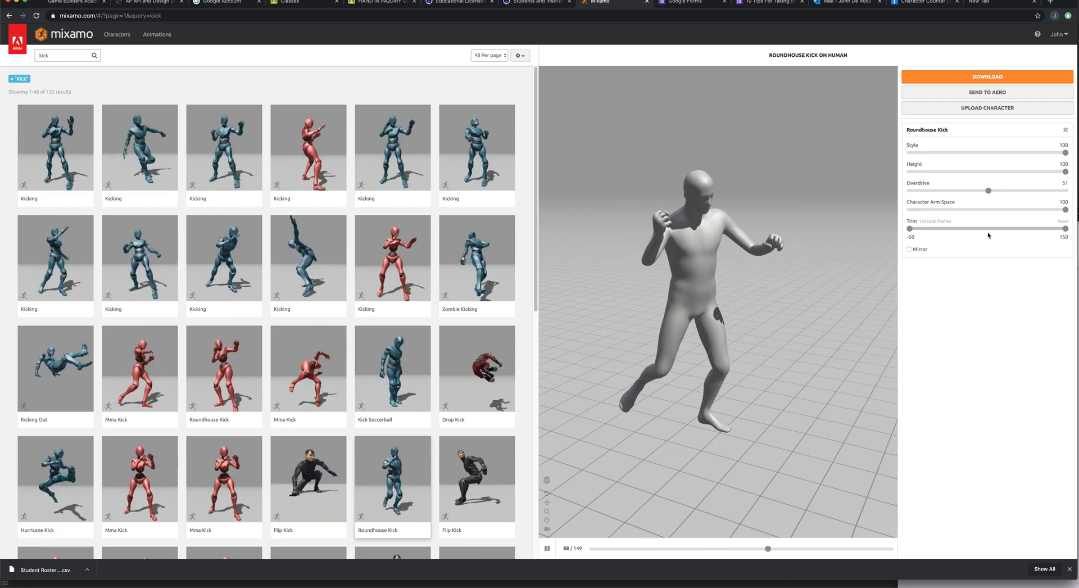
pyautogui.click(910, 249)
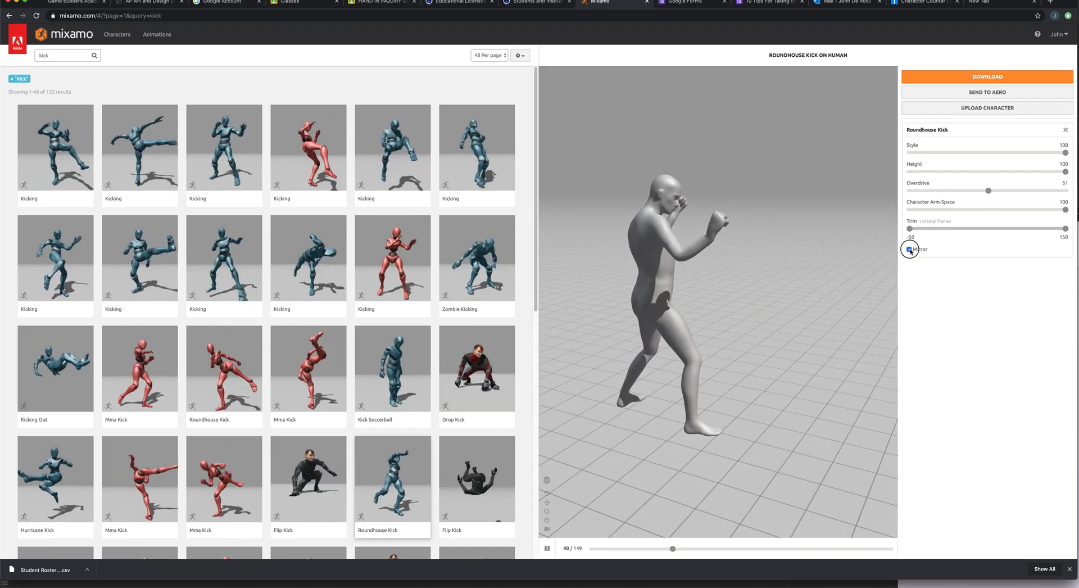
pyautogui.click(910, 249)
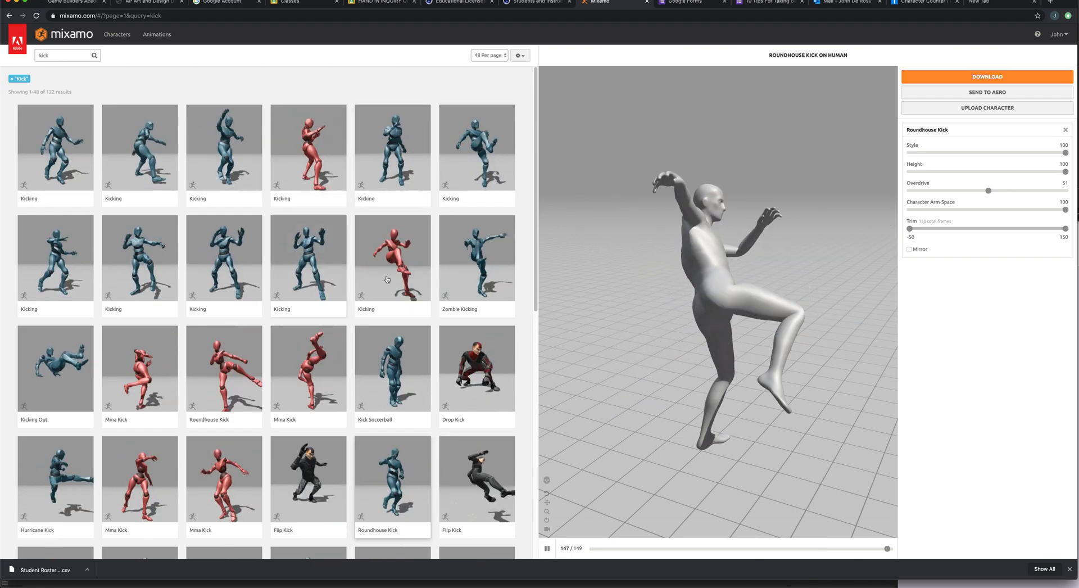
# - Download the Roundhouse Kick character as FBX(.fbx) with skin, at 30 frames per second and no keyframe reduction
pyautogui.click(985, 78)
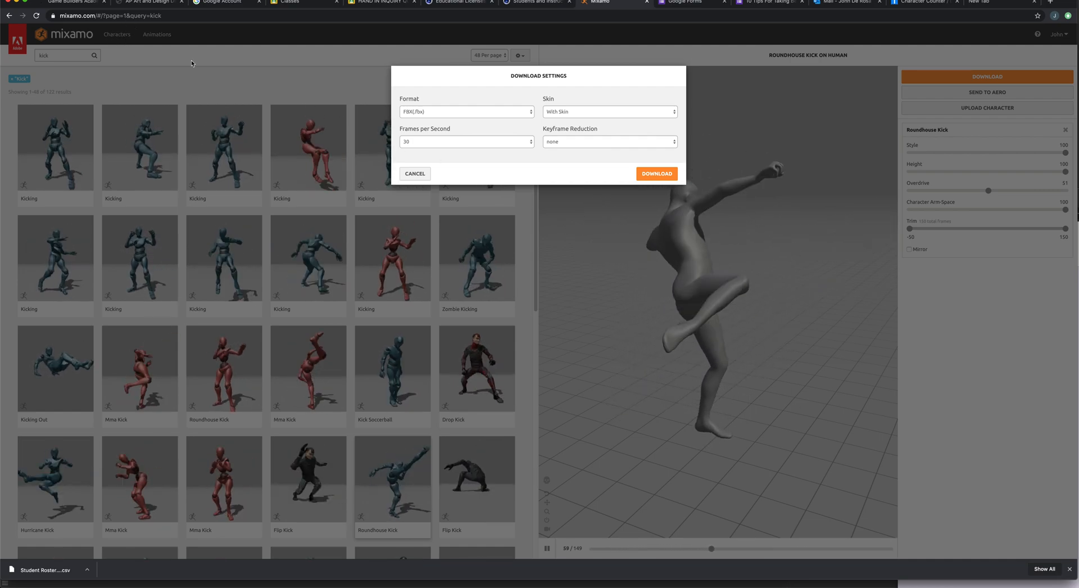
pyautogui.click(435, 112)
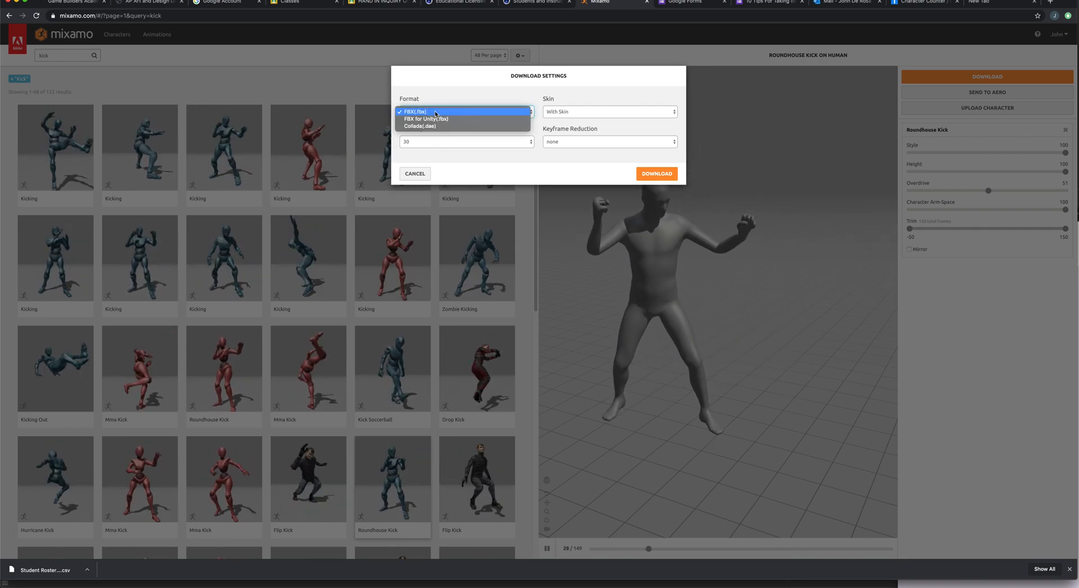
pyautogui.click(436, 112)
pyautogui.click(431, 113)
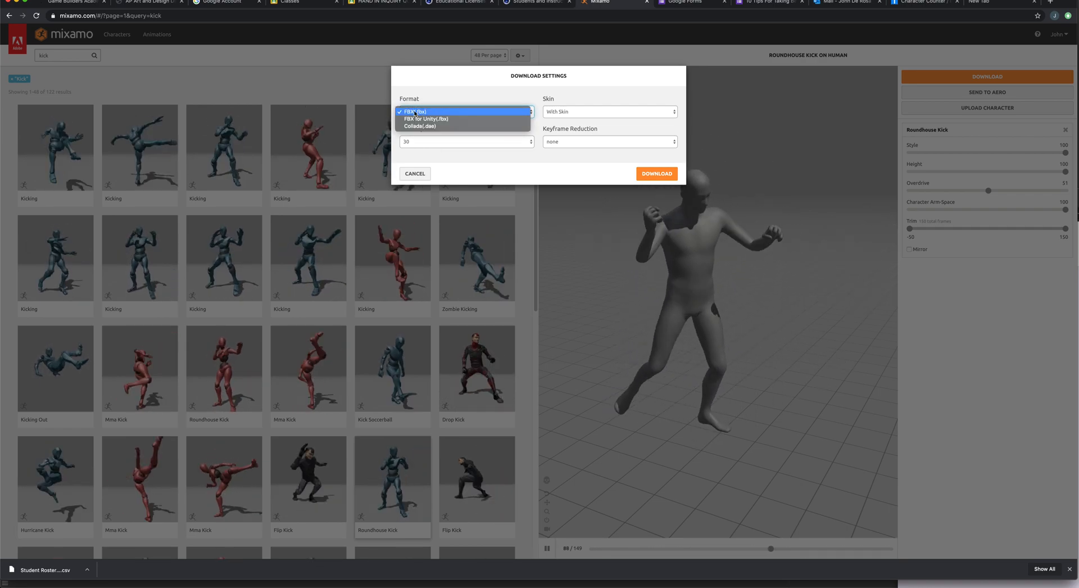
pyautogui.click(430, 112)
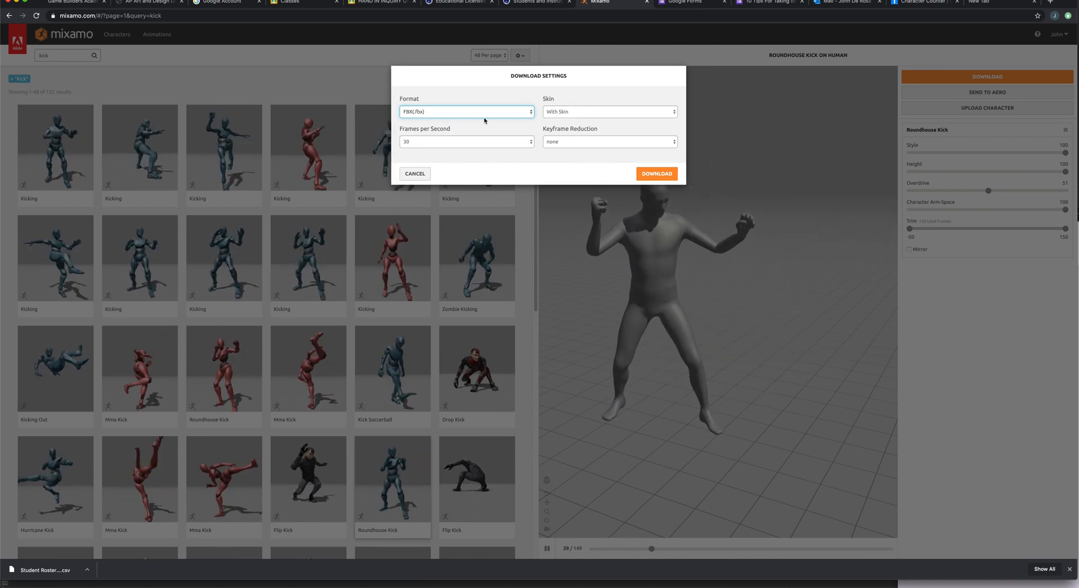
pyautogui.click(448, 111)
pyautogui.click(416, 111)
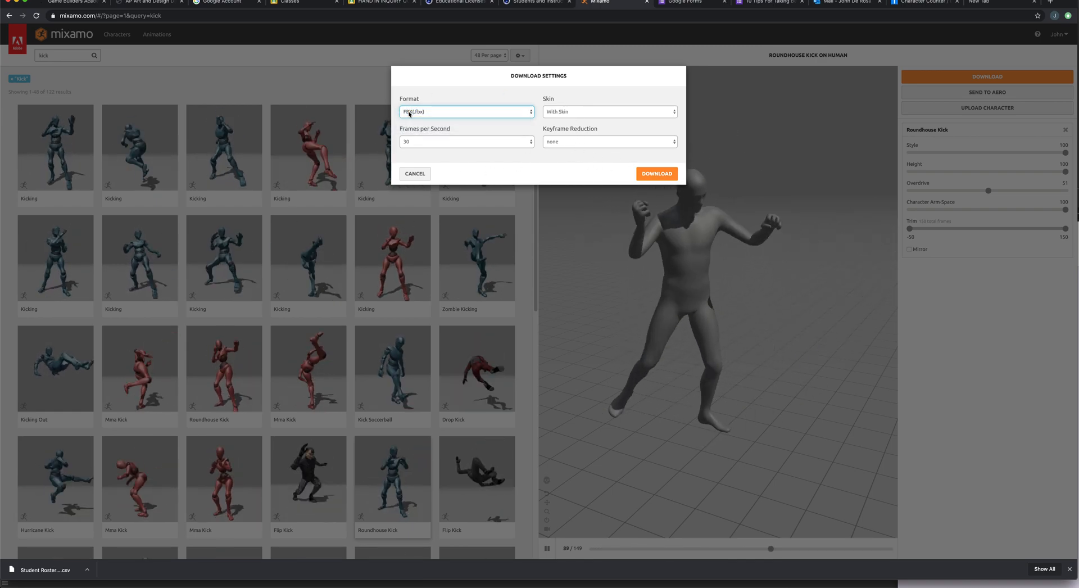
pyautogui.click(657, 173)
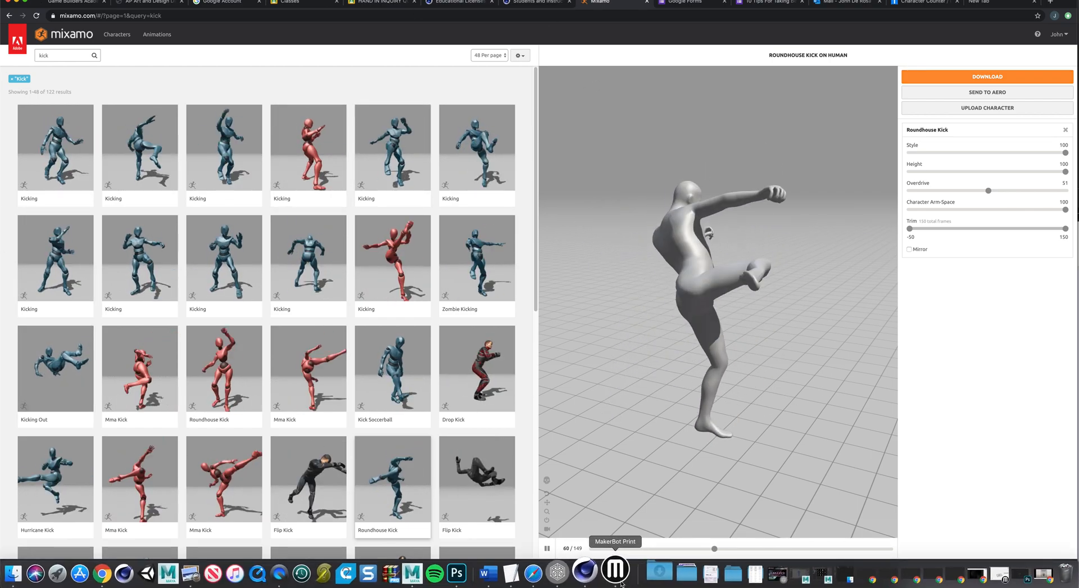
# - Switch to Cinema 4D and browse to the Downloads folder for opening a project
pyautogui.click(620, 571)
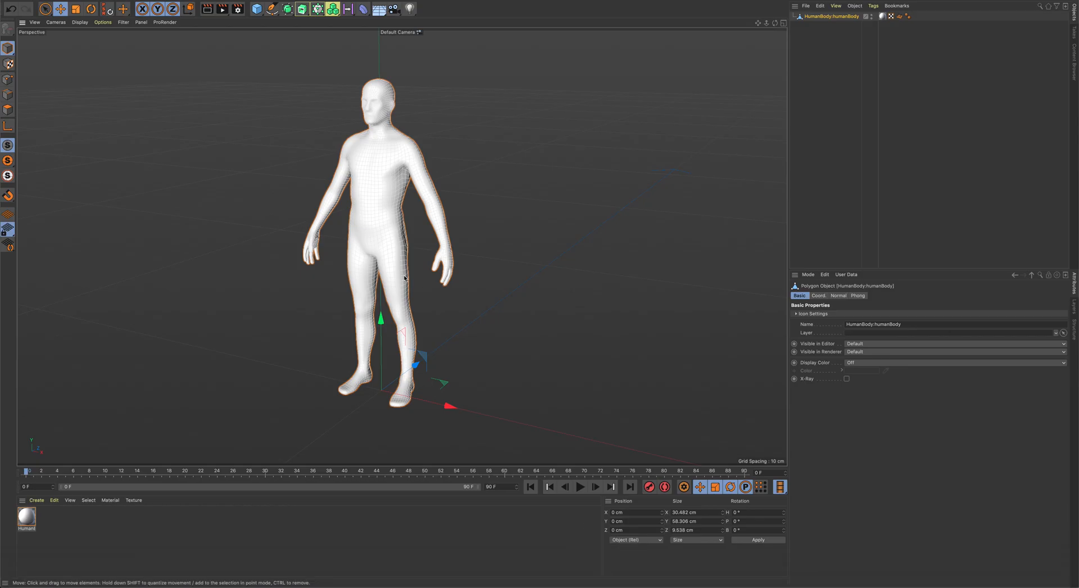
pyautogui.click(63, 1)
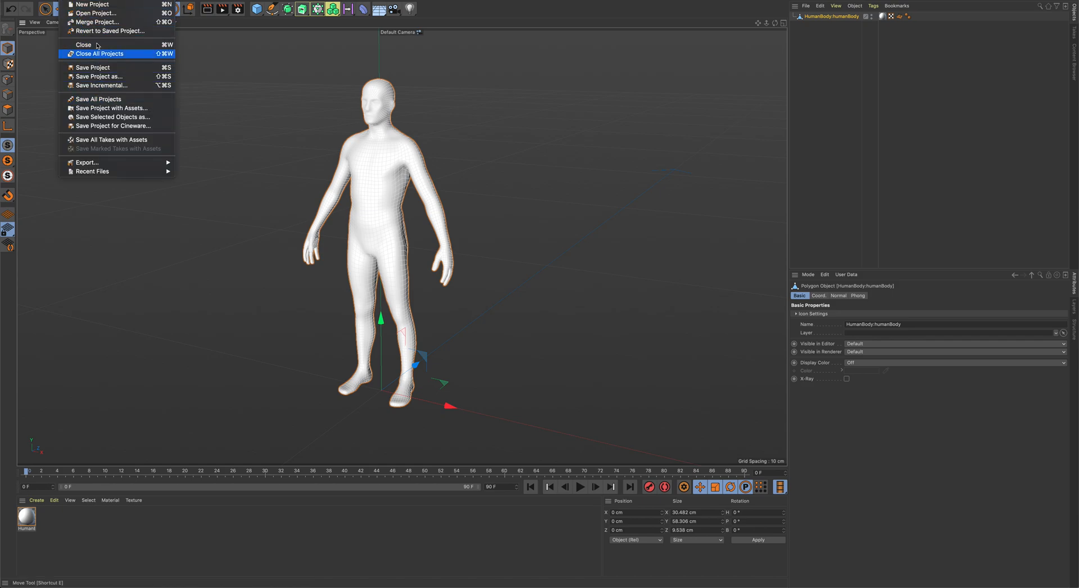
pyautogui.click(98, 13)
pyautogui.click(537, 102)
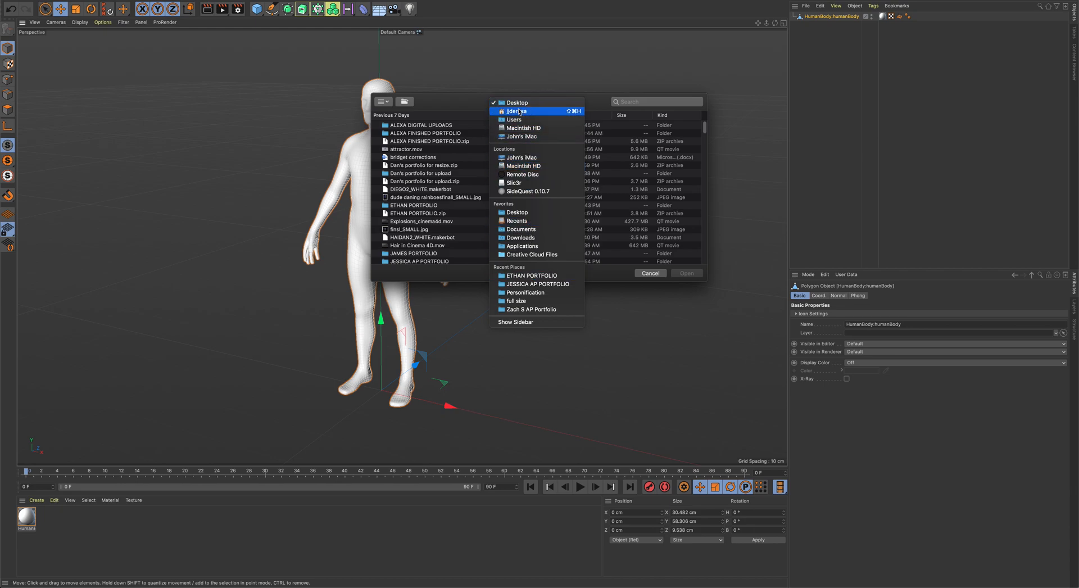
pyautogui.click(528, 238)
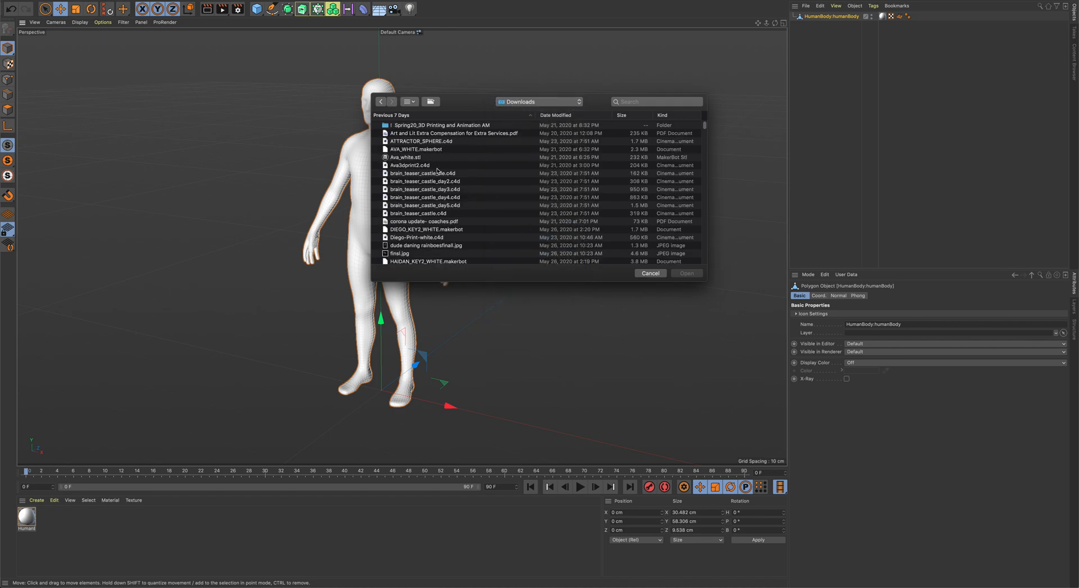
# - Search the Downloads folder for the Roundhouse Kick FBX file
pyautogui.click(472, 115)
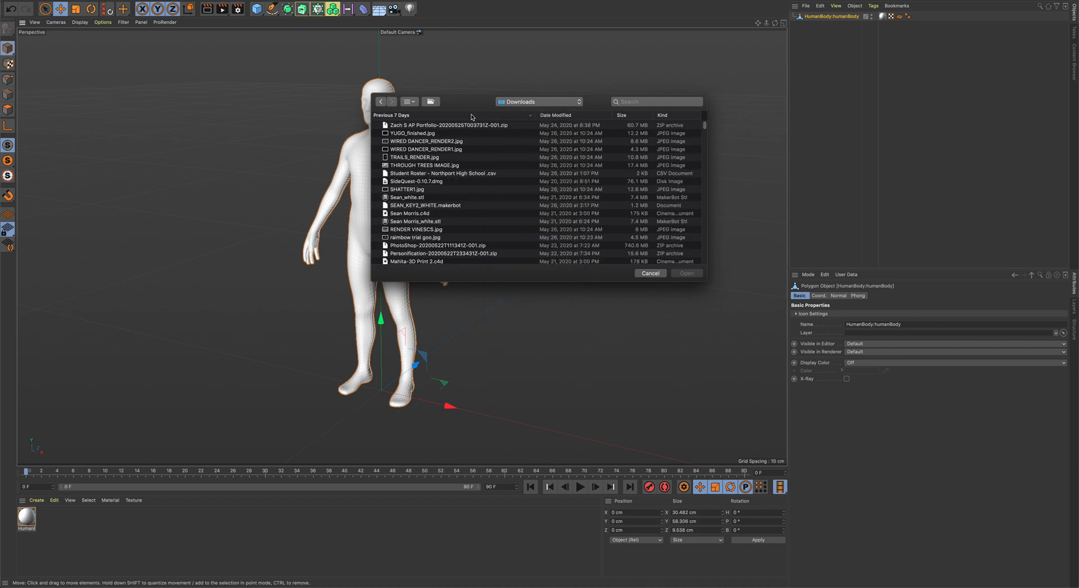
pyautogui.click(472, 115)
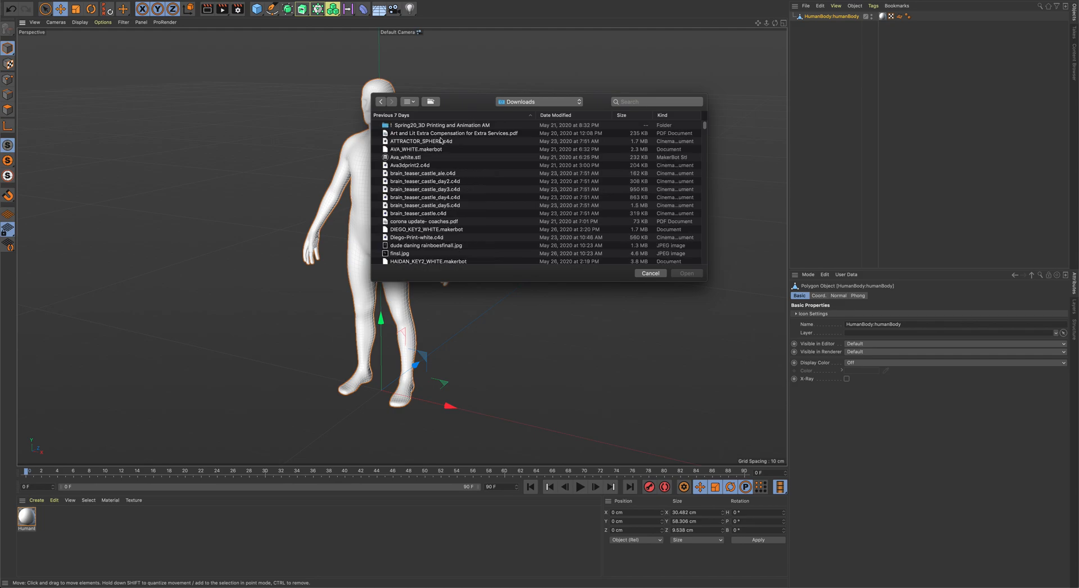
pyautogui.moveTo(757, 577)
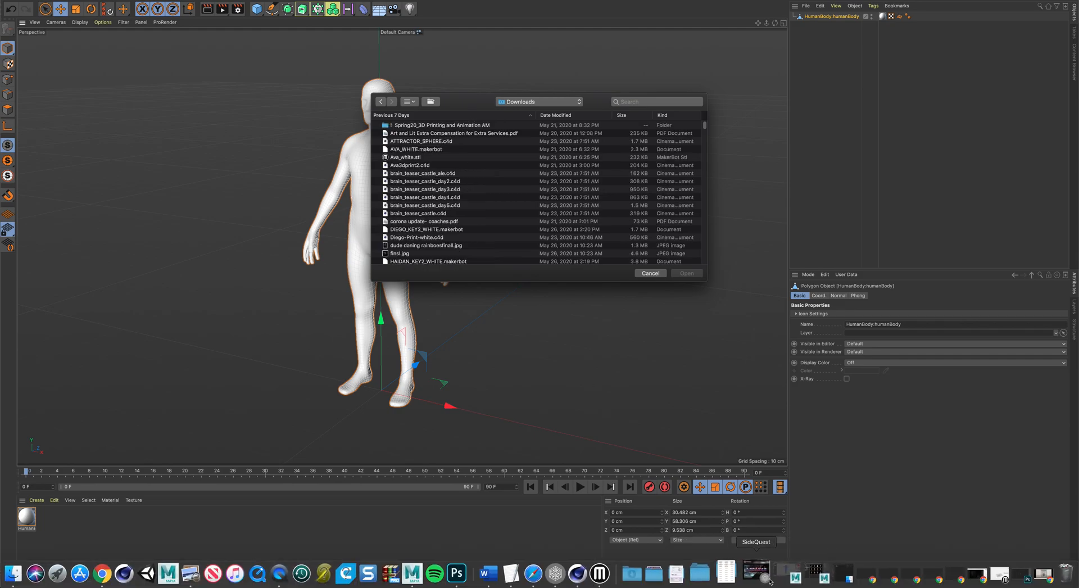
pyautogui.click(650, 573)
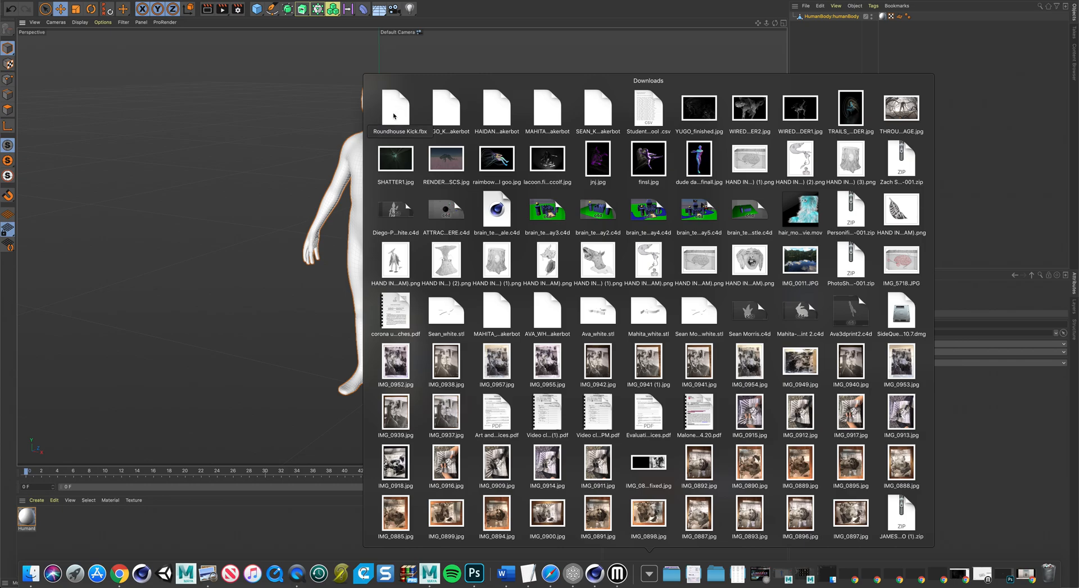
pyautogui.click(304, 131)
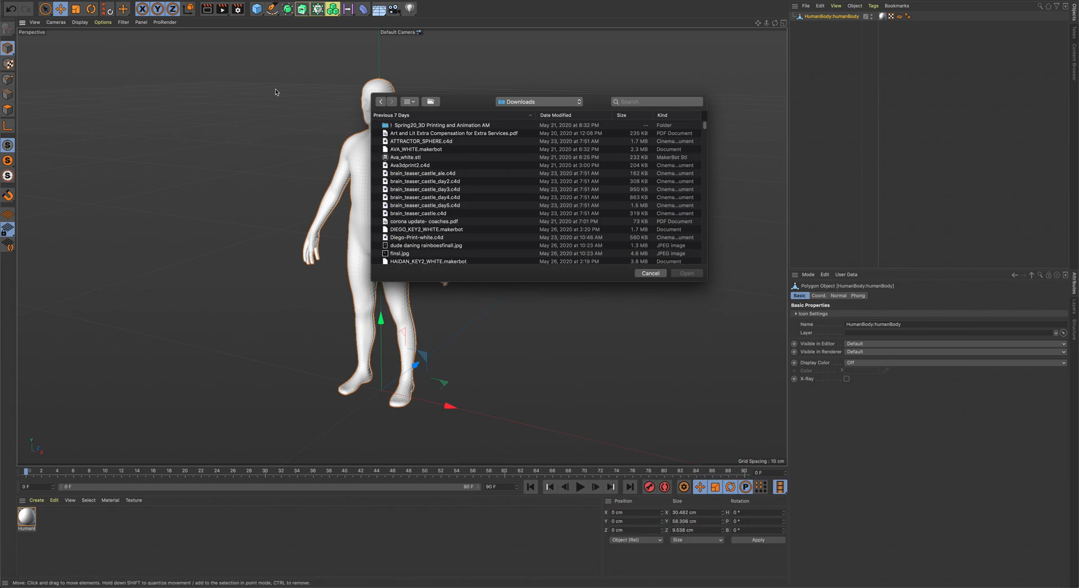
pyautogui.scroll(-15, 434, 197)
pyautogui.scroll(5, 435, 197)
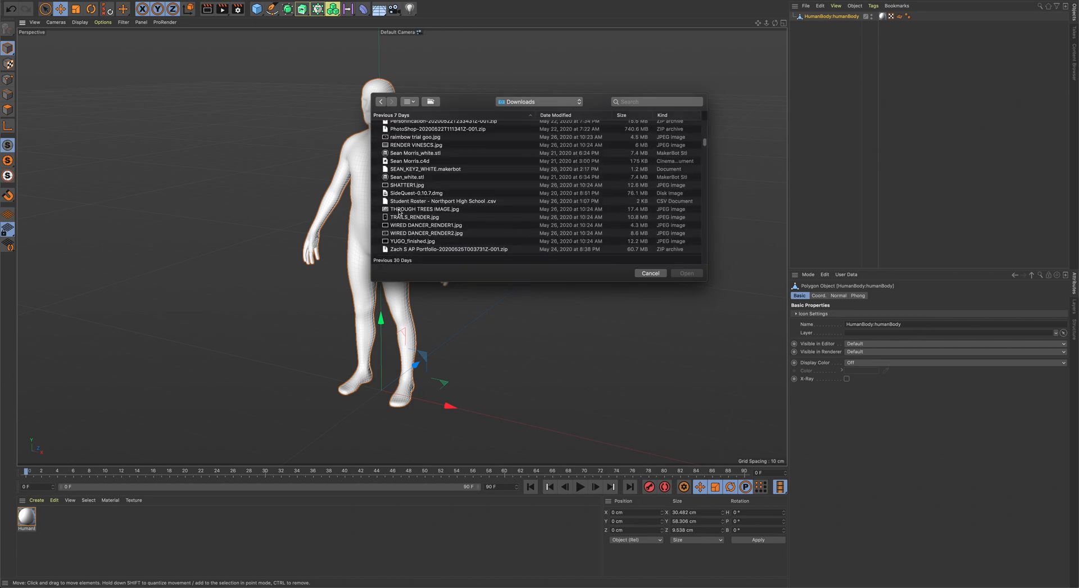
pyautogui.scroll(1, 403, 169)
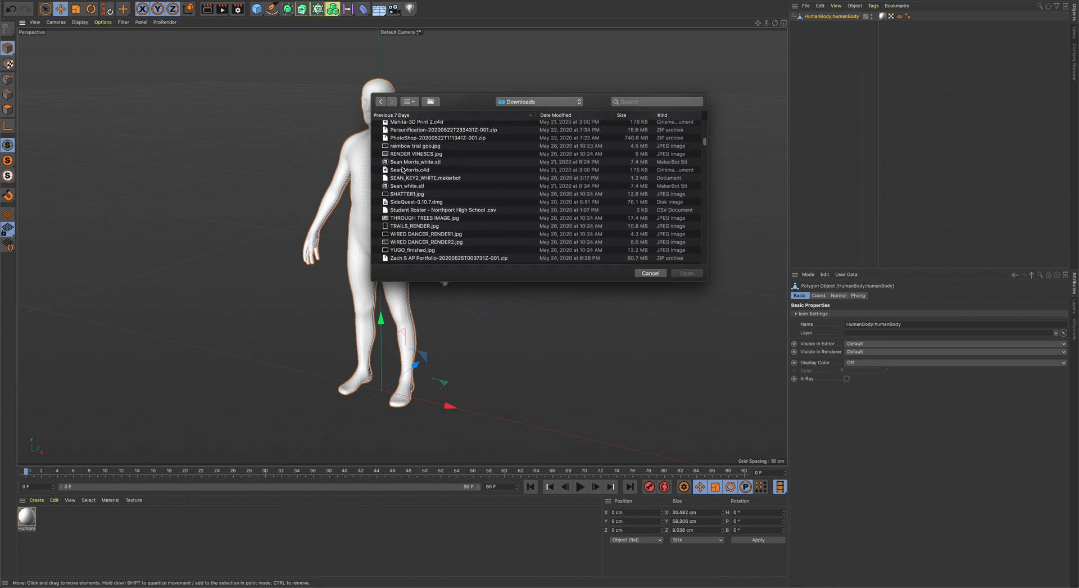
pyautogui.scroll(2, 402, 165)
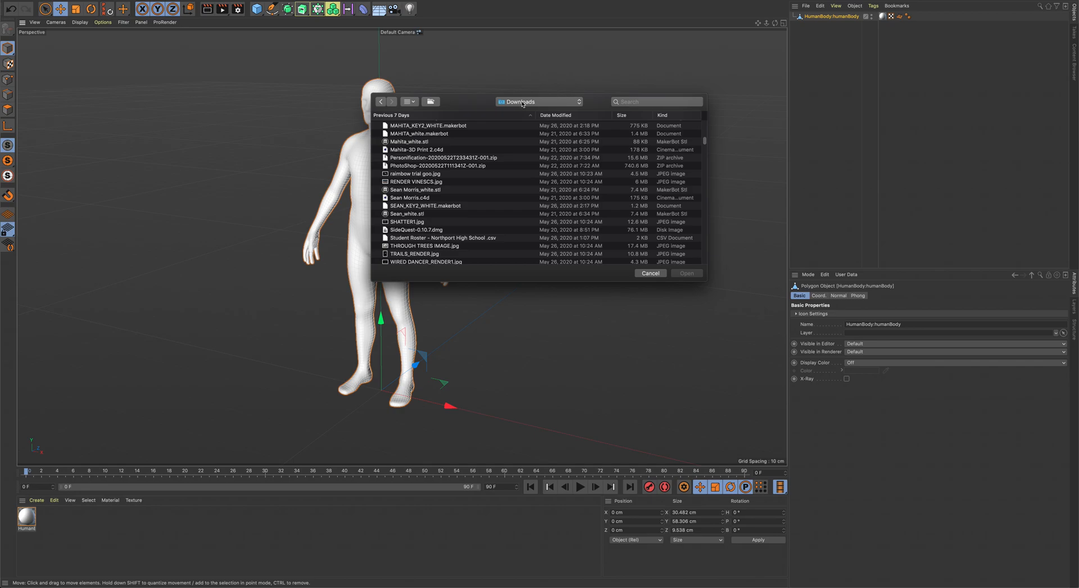
pyautogui.moveTo(735, 586)
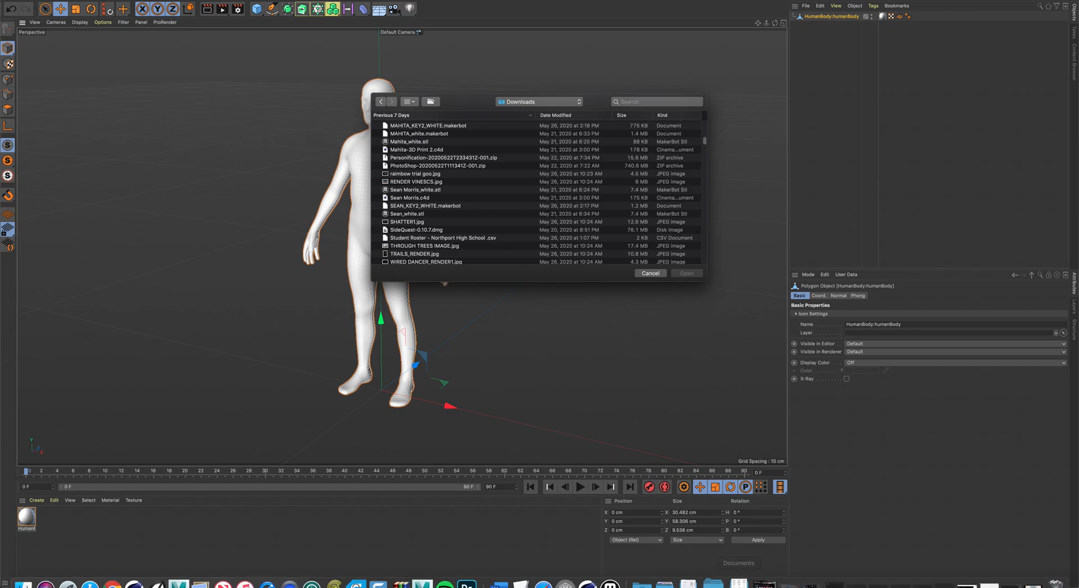
pyautogui.click(657, 575)
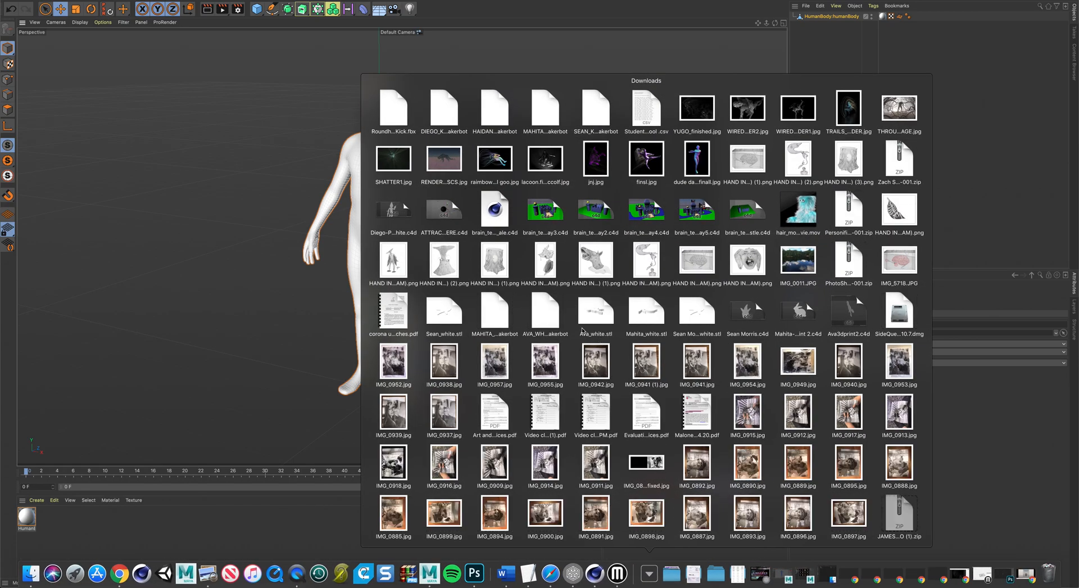
pyautogui.click(79, 67)
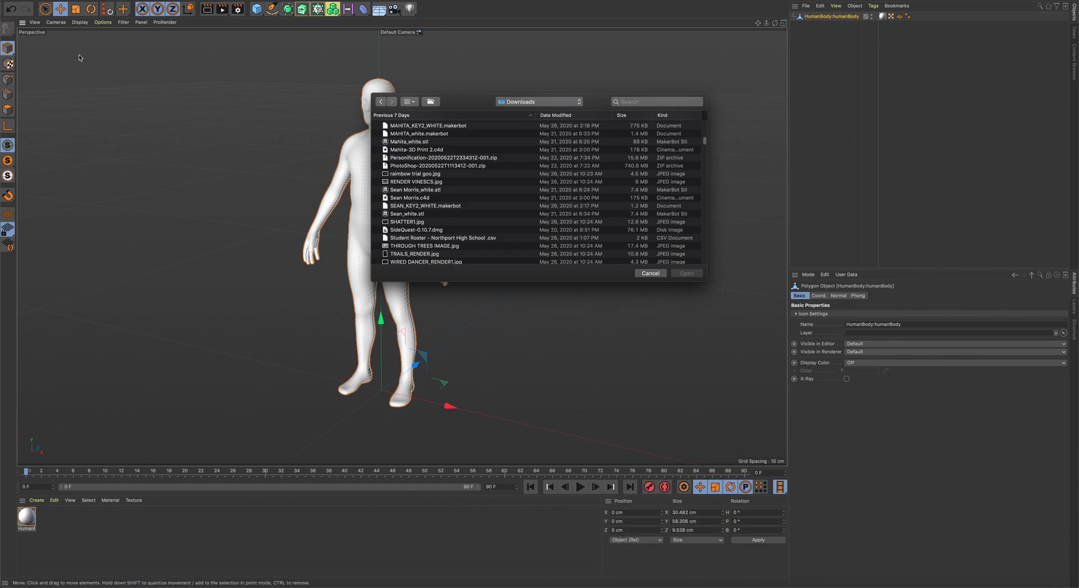
# - Cancel the file selection and start a new, empty project
pyautogui.click(651, 273)
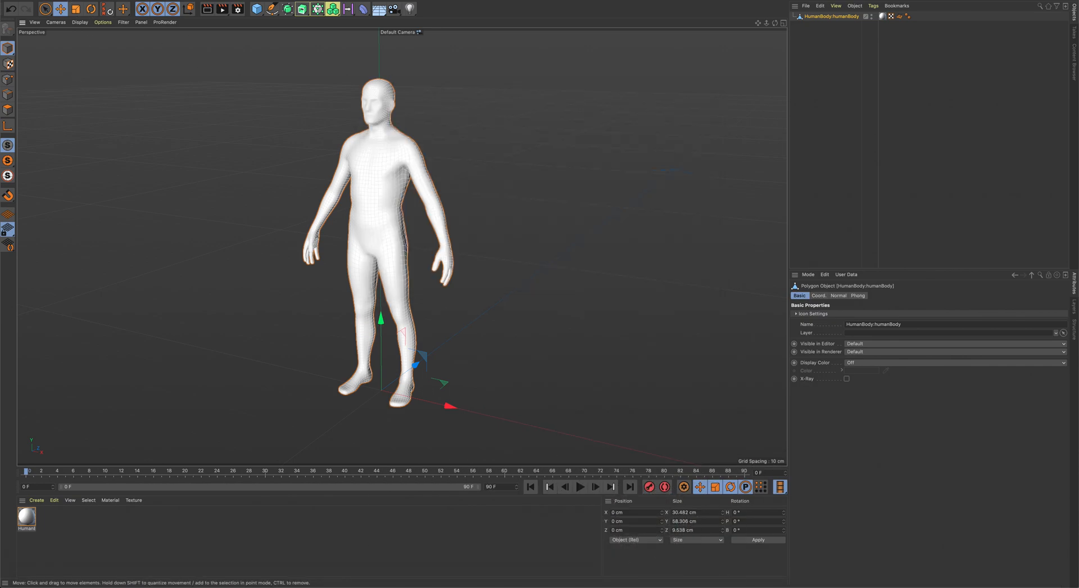
pyautogui.click(66, 0)
pyautogui.click(81, 5)
# - Import Roundhouse Kick.fbx from the Downloads folder, accepting the FBX import settings unchanged
pyautogui.moveTo(728, 585)
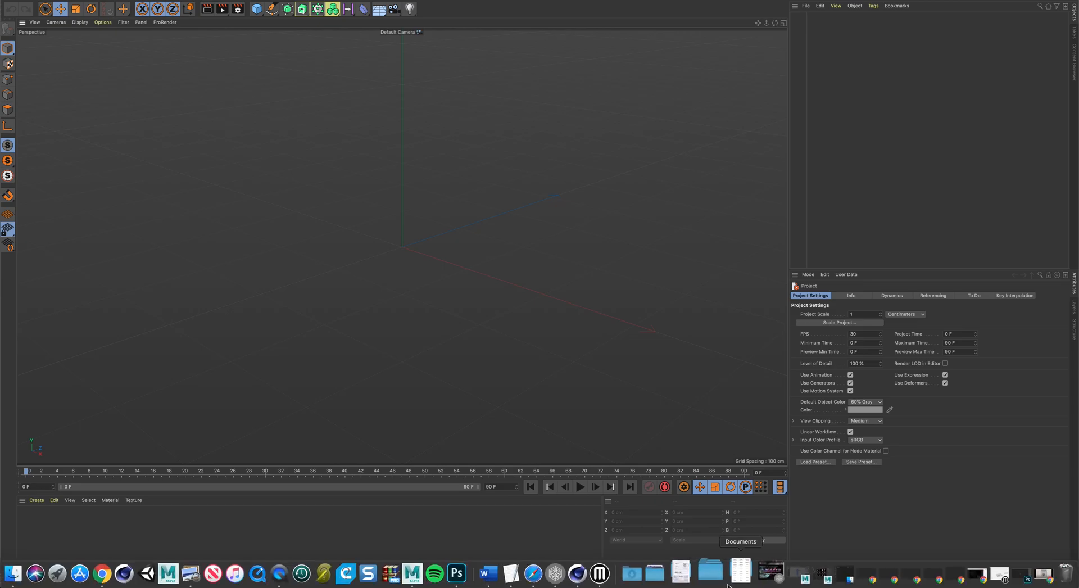
pyautogui.click(632, 573)
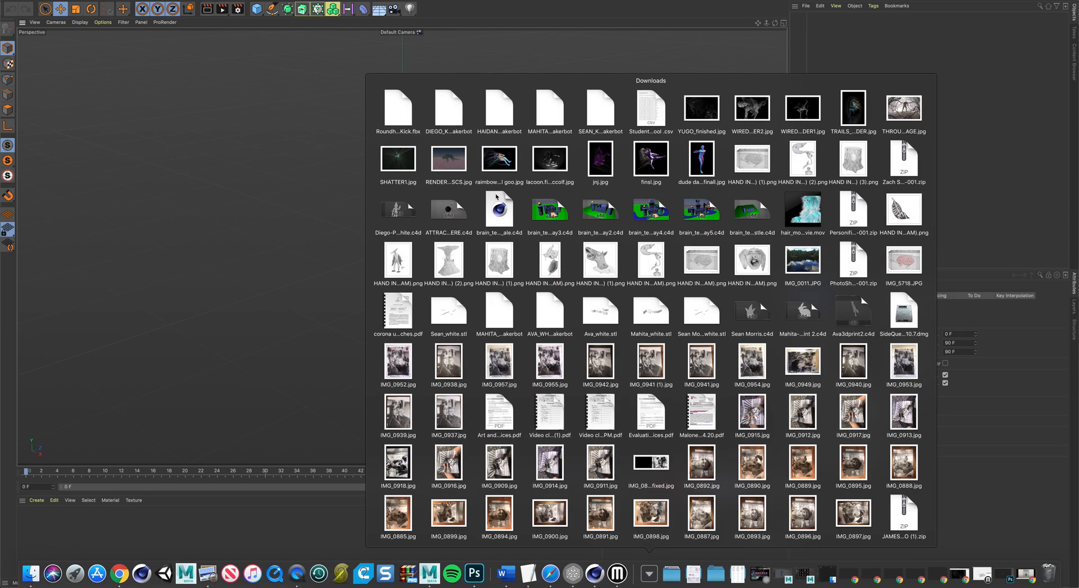
pyautogui.click(403, 112)
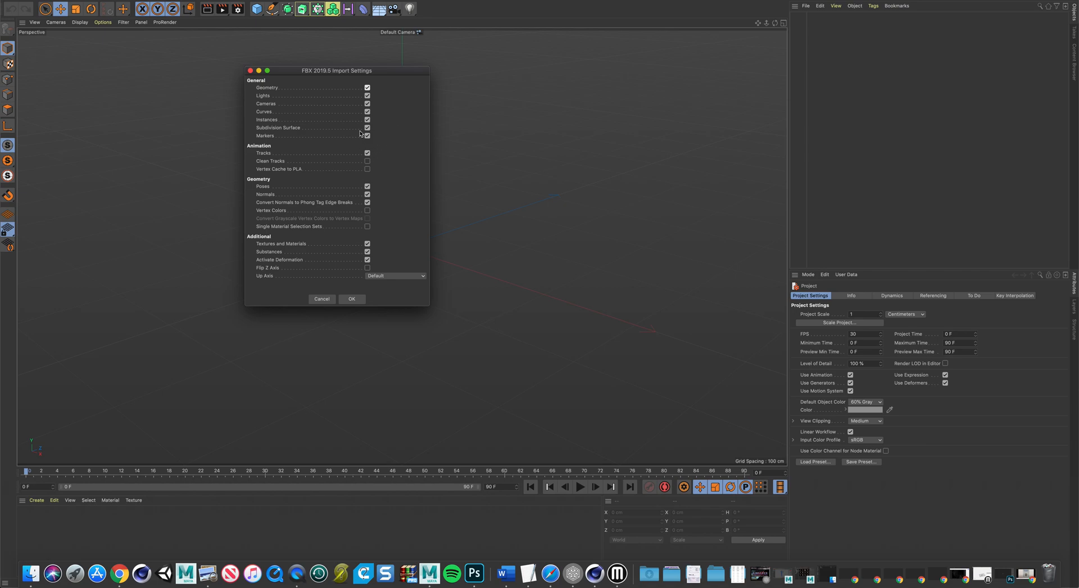
pyautogui.moveTo(299, 72); pyautogui.dragTo(393, 70)
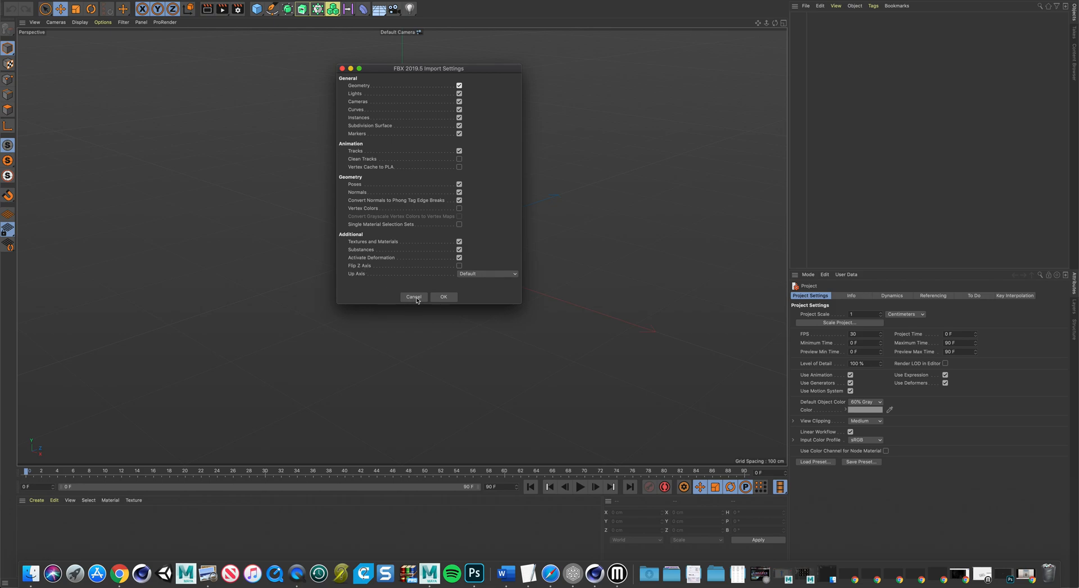
pyautogui.click(448, 299)
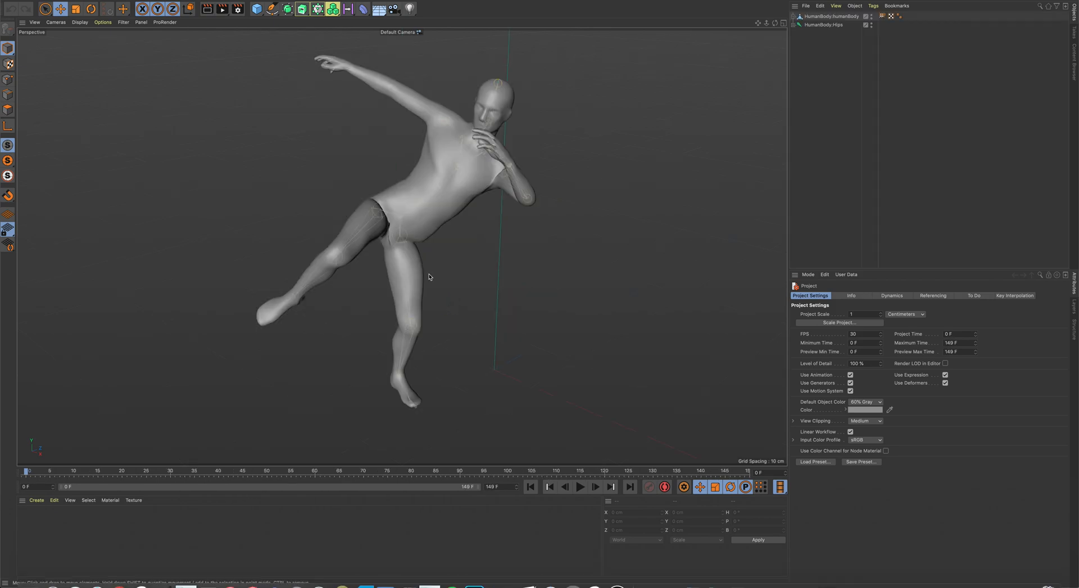
# - Play and stop the kick animation, examine the character from the side, and move the playhead to frame 56
pyautogui.click(580, 487)
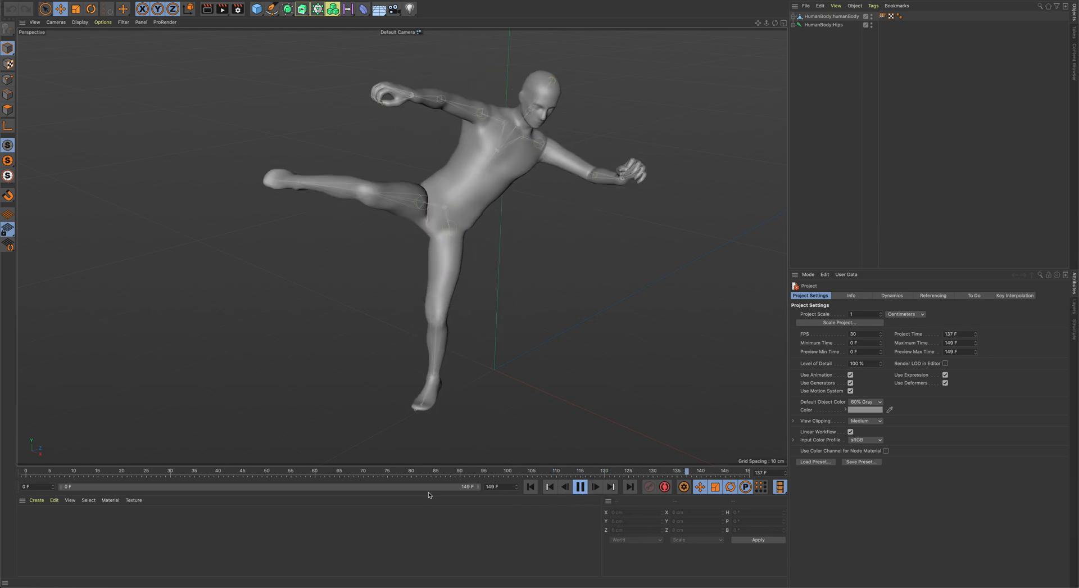
pyautogui.click(583, 488)
pyautogui.keyDown('alt'); pyautogui.moveTo(269, 400); pyautogui.dragTo(405, 397); pyautogui.keyUp('alt')
pyautogui.scroll(5, 405, 397)
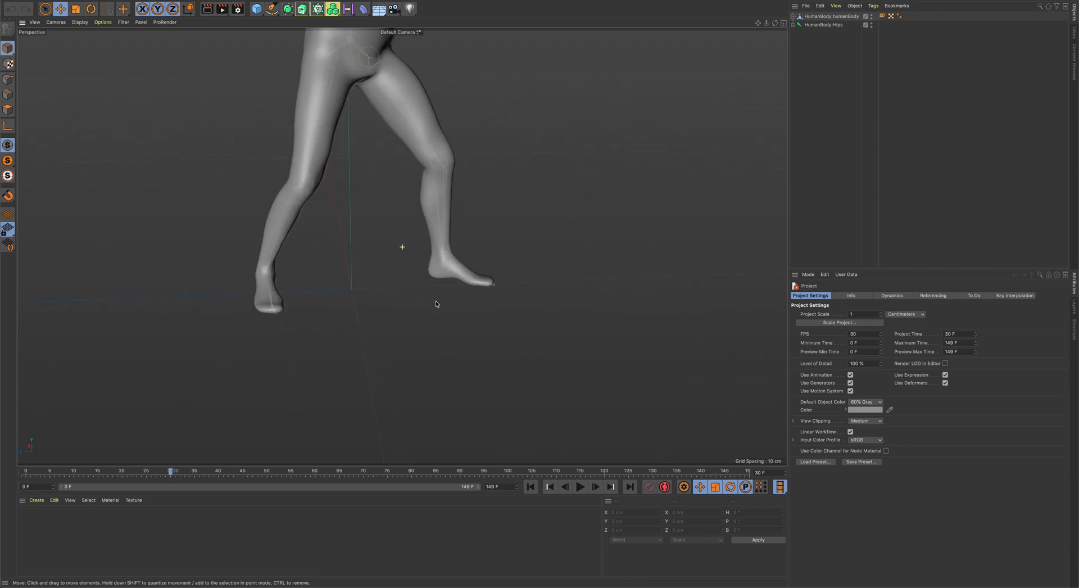
pyautogui.keyDown('alt'); pyautogui.moveTo(436, 304); pyautogui.dragTo(369, 378, button='middle'); pyautogui.keyUp('alt')
pyautogui.scroll(-3, 369, 378)
pyautogui.keyDown('alt'); pyautogui.moveTo(566, 201); pyautogui.dragTo(537, 202, button='middle'); pyautogui.keyUp('alt')
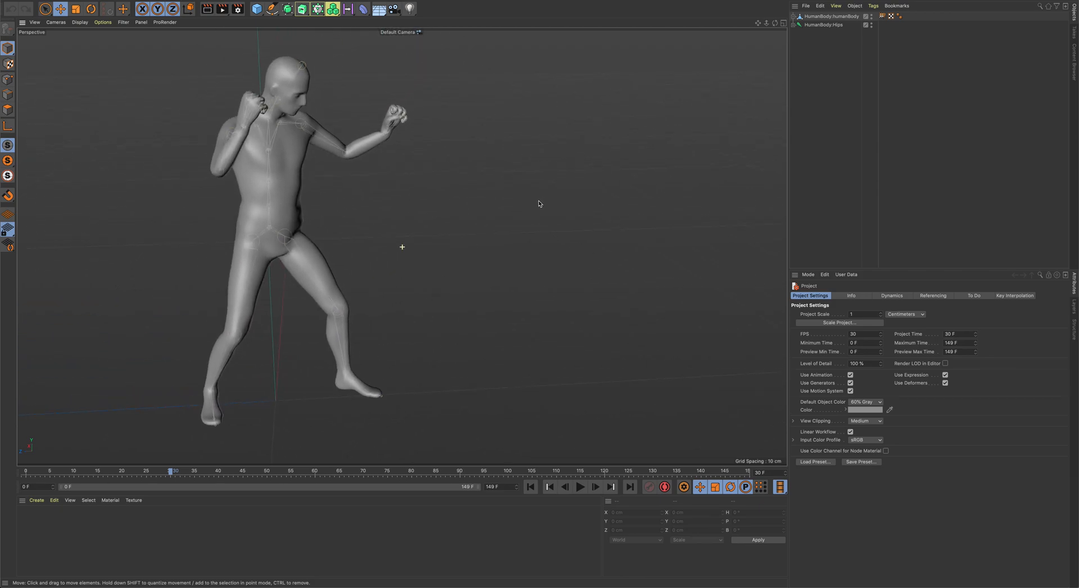
pyautogui.scroll(-3, 473, 225)
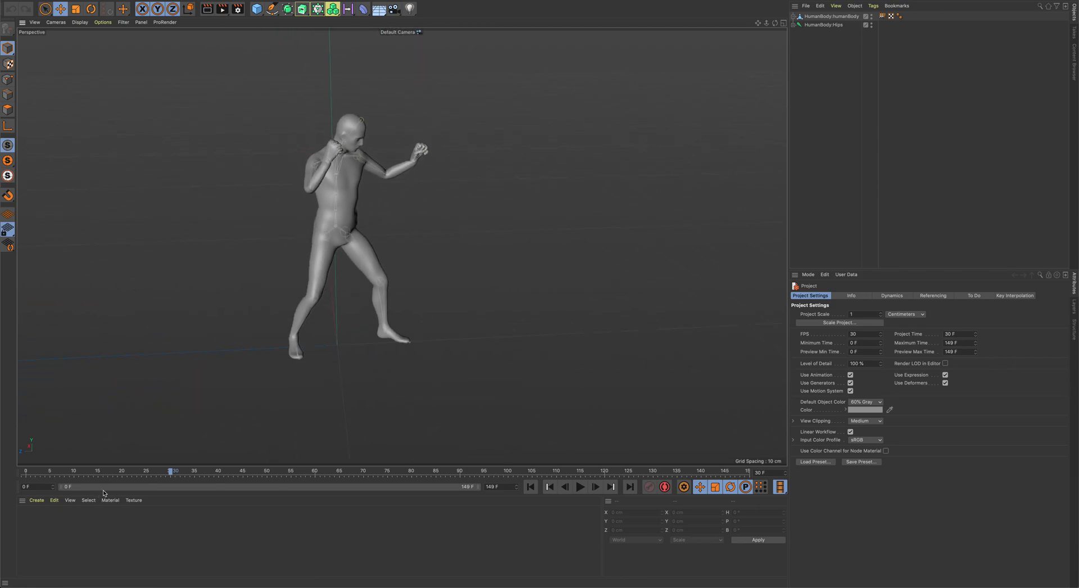
pyautogui.moveTo(172, 474); pyautogui.dragTo(296, 474)
# - Expand the HumanBody:Hips joint hierarchy and select its HumanBody:Spine joint
pyautogui.click(375, 207)
pyautogui.keyDown('alt'); pyautogui.moveTo(393, 248); pyautogui.dragTo(493, 270); pyautogui.keyUp('alt')
pyautogui.click(820, 25)
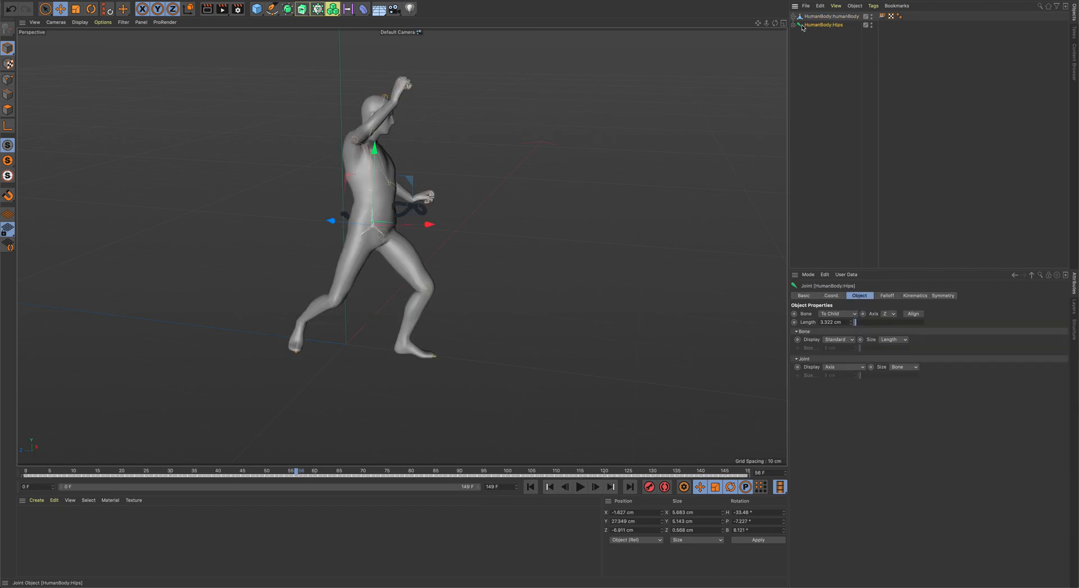
pyautogui.click(794, 25)
pyautogui.click(820, 35)
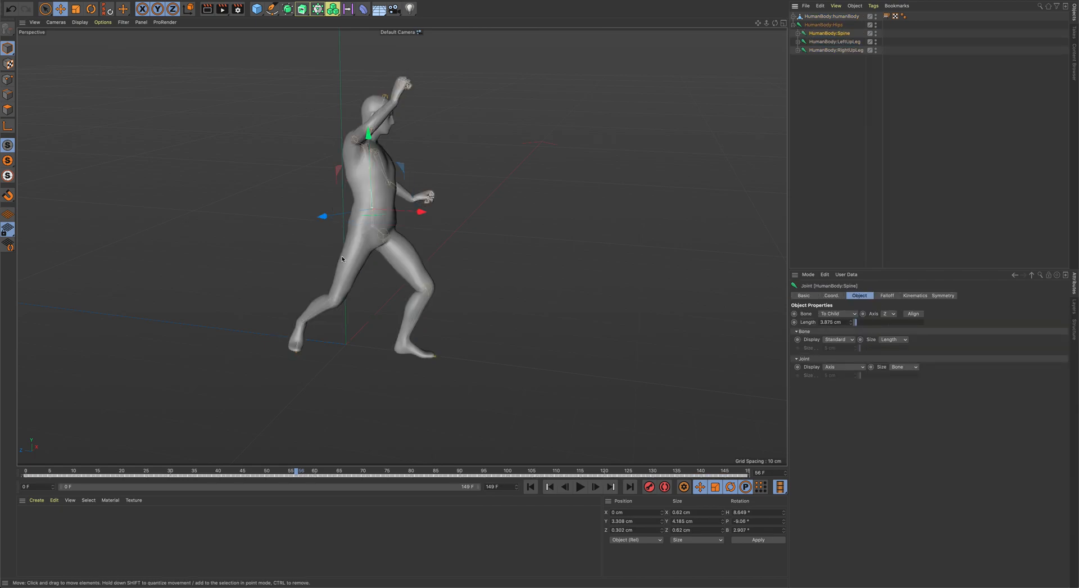
# - Try moving the HumanBody:Spine joint, undo the move, and try rotating the joint instead
pyautogui.moveTo(396, 213); pyautogui.dragTo(371, 211)
pyautogui.hotkey('ctrl', 'z')
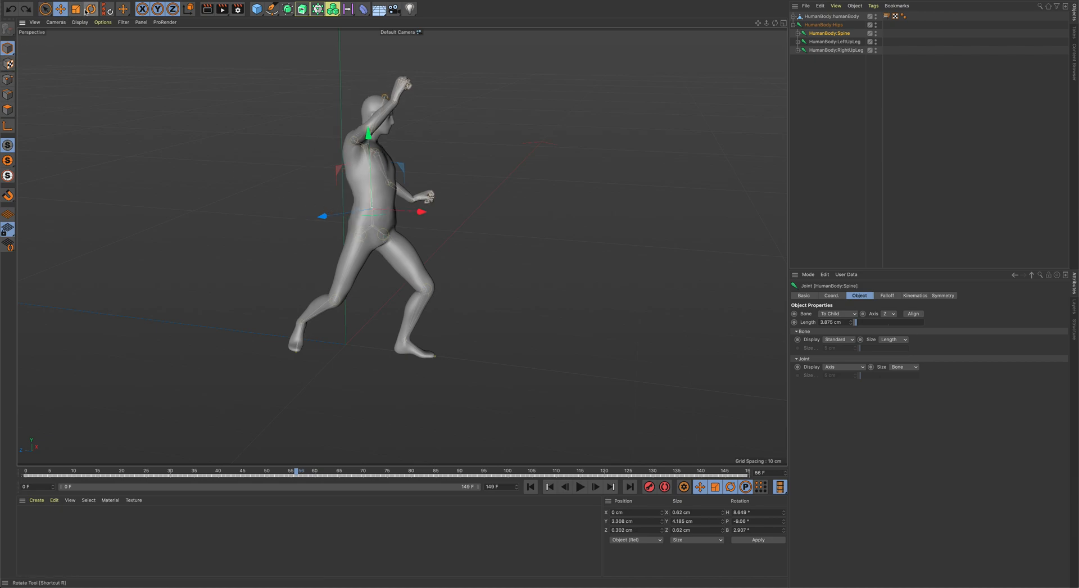
pyautogui.press('r')
pyautogui.moveTo(401, 198); pyautogui.dragTo(382, 183)
pyautogui.keyDown('alt'); pyautogui.moveTo(537, 239); pyautogui.dragTo(502, 243); pyautogui.keyUp('alt')
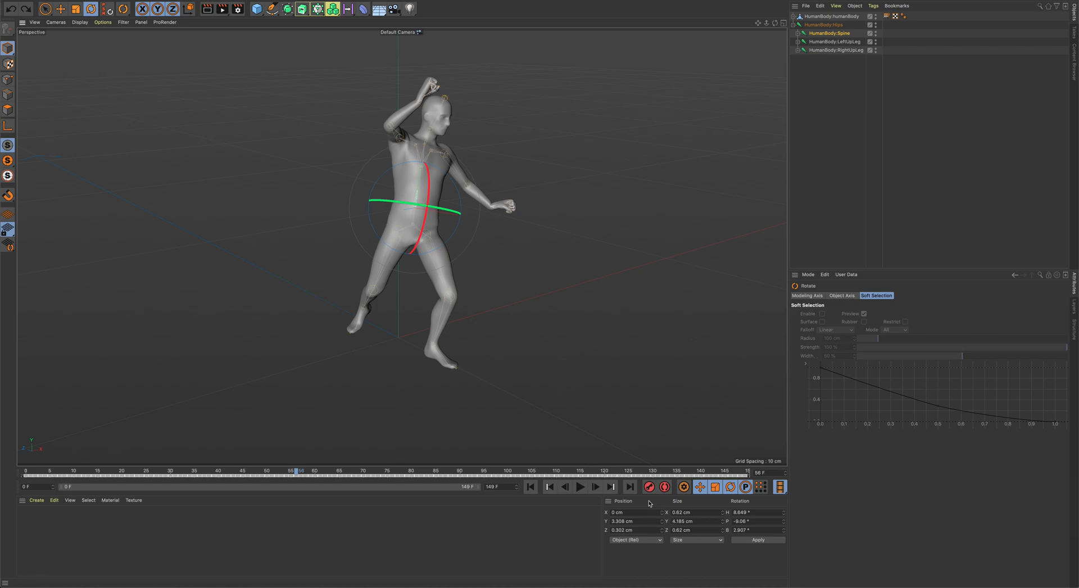
pyautogui.moveTo(609, 359)
pyautogui.keyDown('alt'); pyautogui.mouseDown()
pyautogui.moveTo(521, 345)
pyautogui.moveTo(608, 344)
pyautogui.mouseUp(); pyautogui.keyUp('alt')
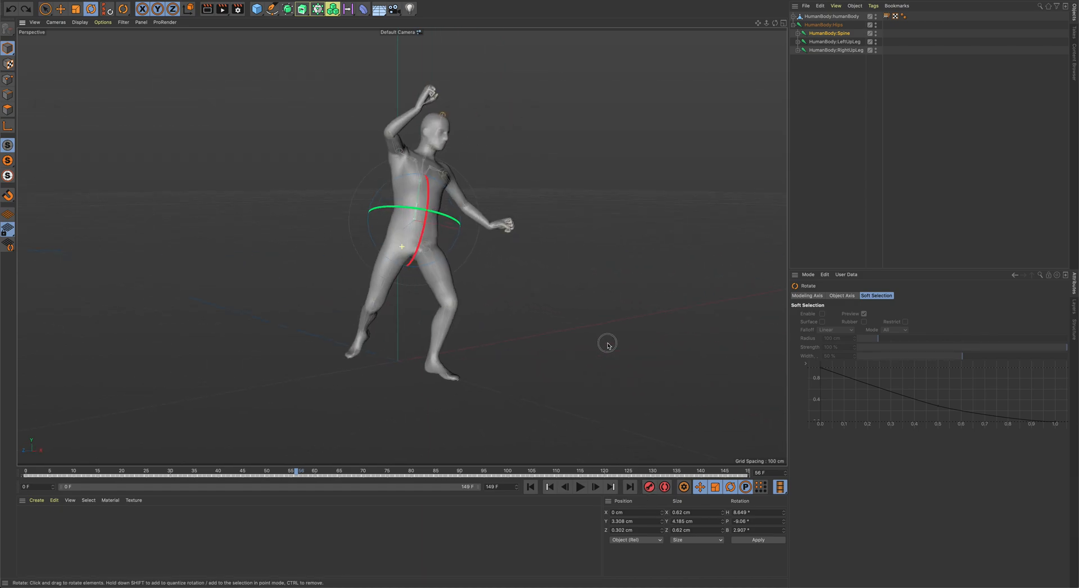
pyautogui.scroll(2, 537, 328)
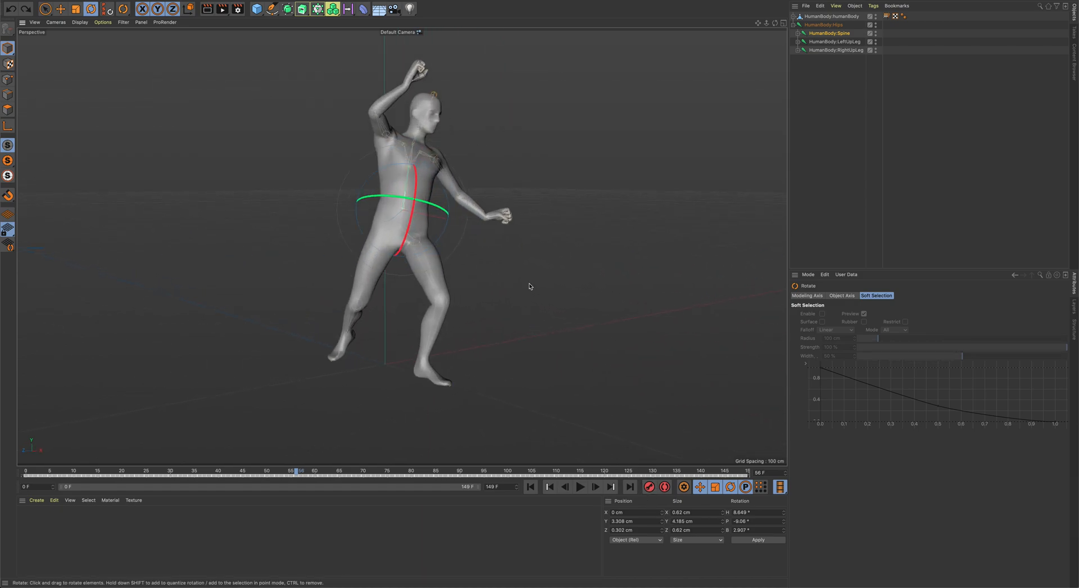
pyautogui.scroll(2, 518, 309)
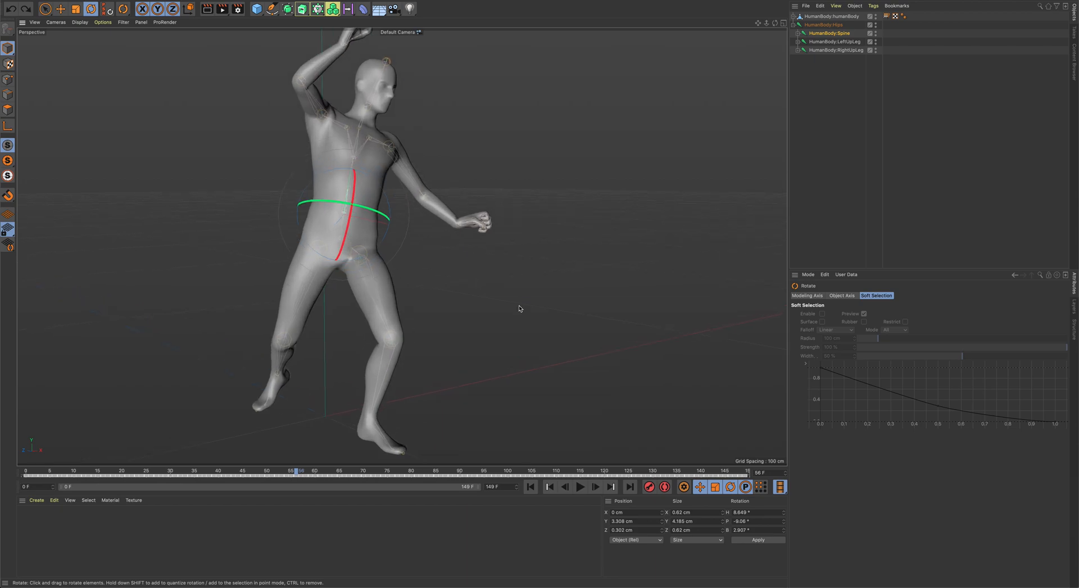